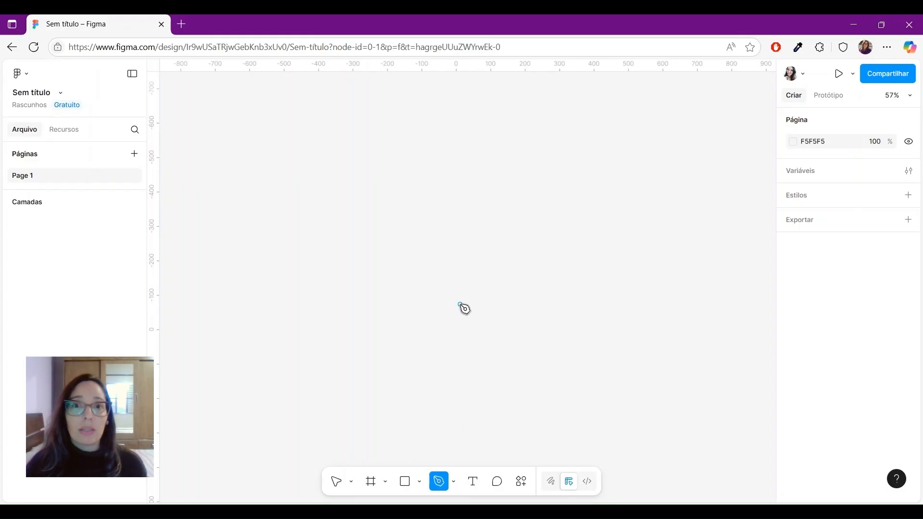
Draw a closed rectangle about 547 wide and 347 high with the Pen tool, starting near X -357.5, Y -490.5.
click(462, 329)
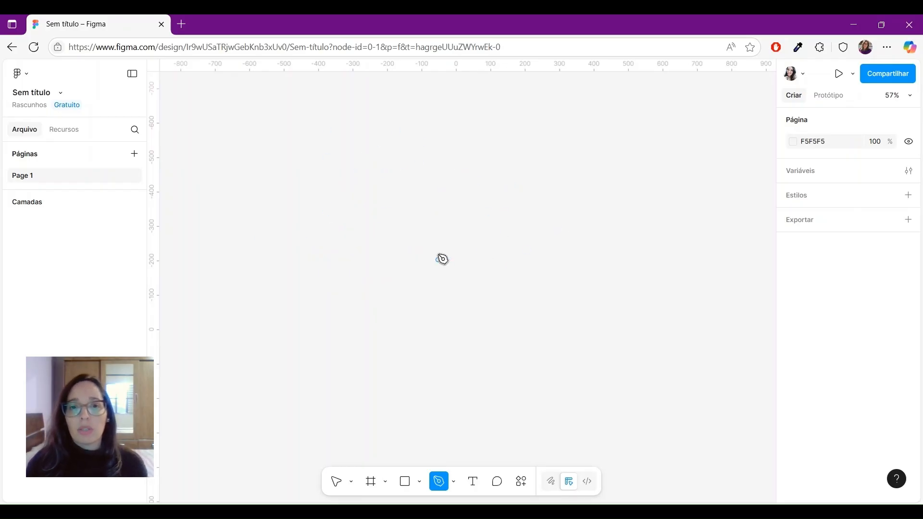
click(333, 160)
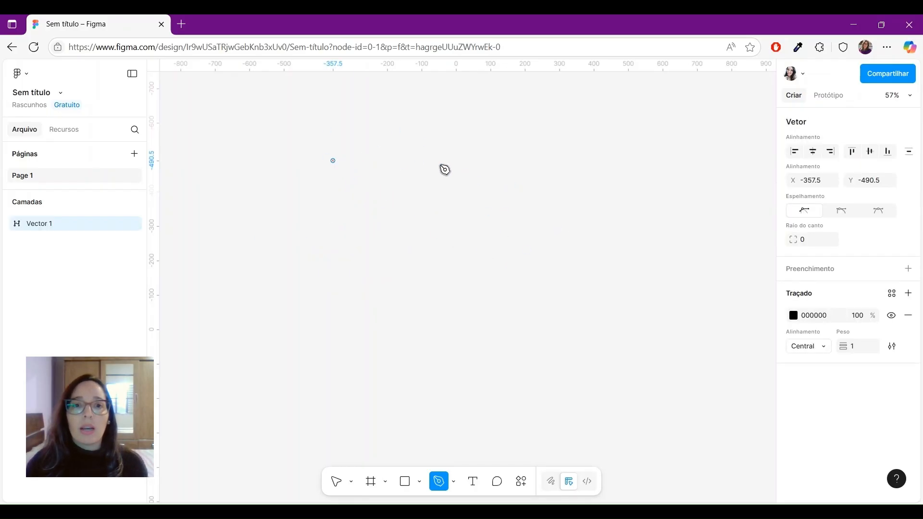
click(522, 160)
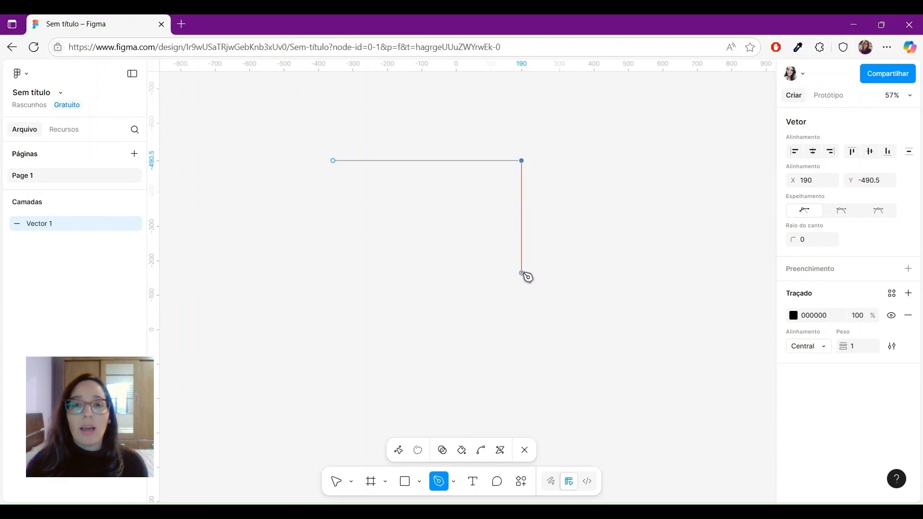
click(521, 280)
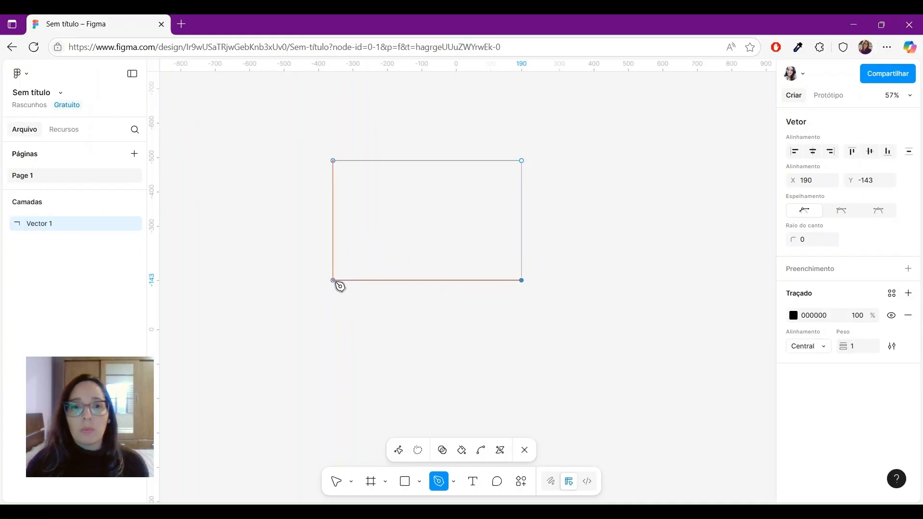
click(334, 281)
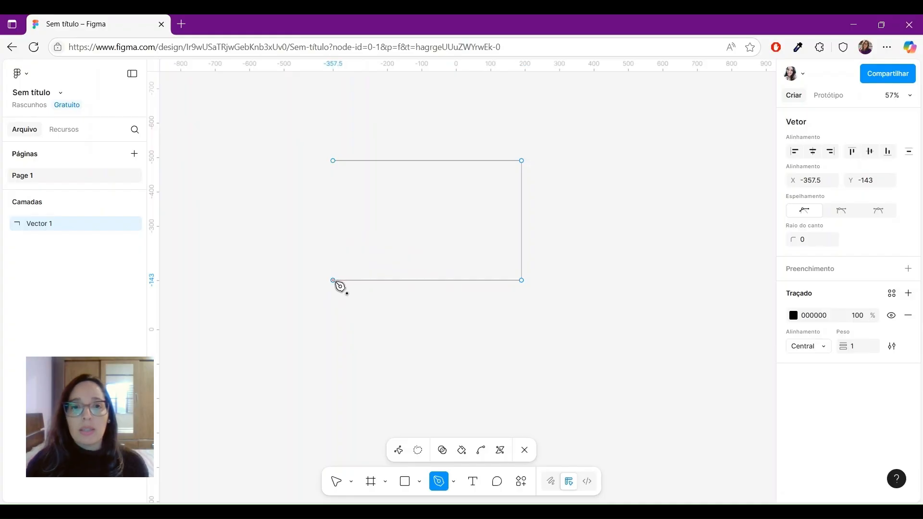
click(334, 162)
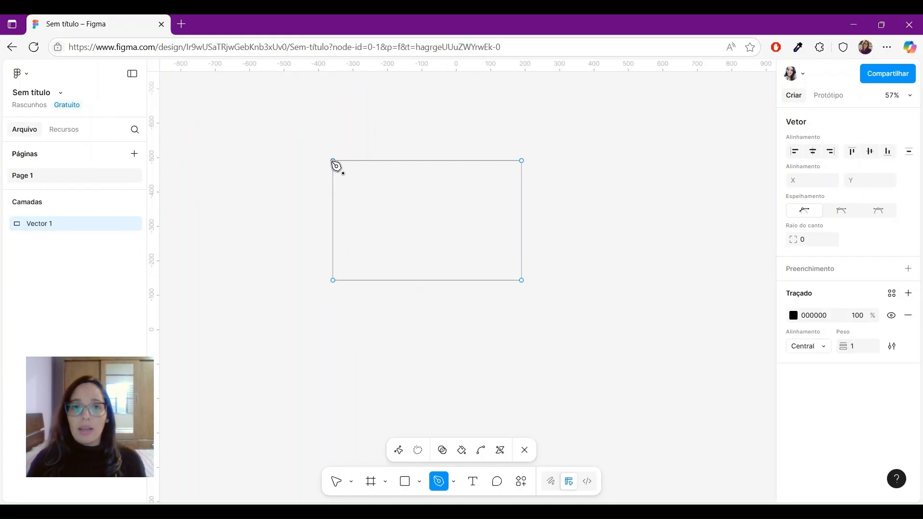
Draw a closed, irregular star-like shape with ten straight-edged points to the right of the rectangle using the Pen tool.
click(608, 174)
click(725, 105)
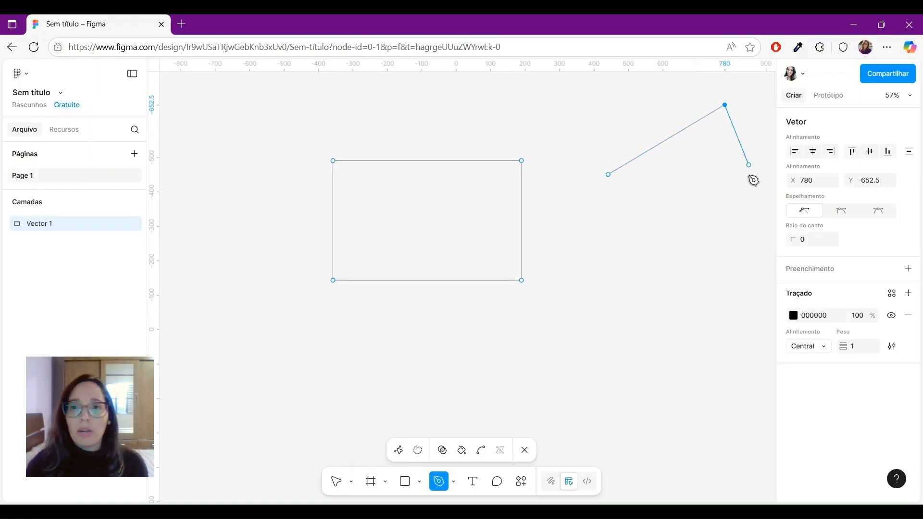
click(683, 203)
click(743, 190)
click(721, 237)
click(767, 268)
click(686, 285)
click(685, 232)
click(608, 232)
click(638, 194)
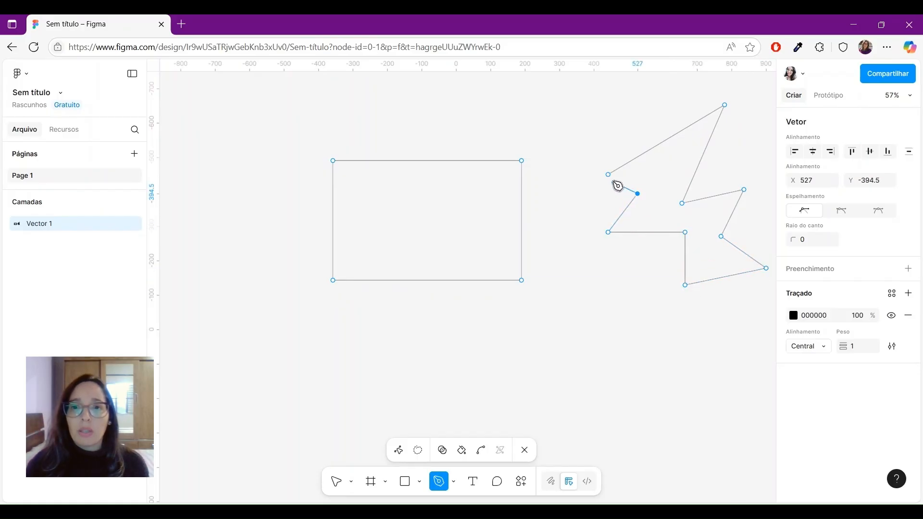
click(609, 175)
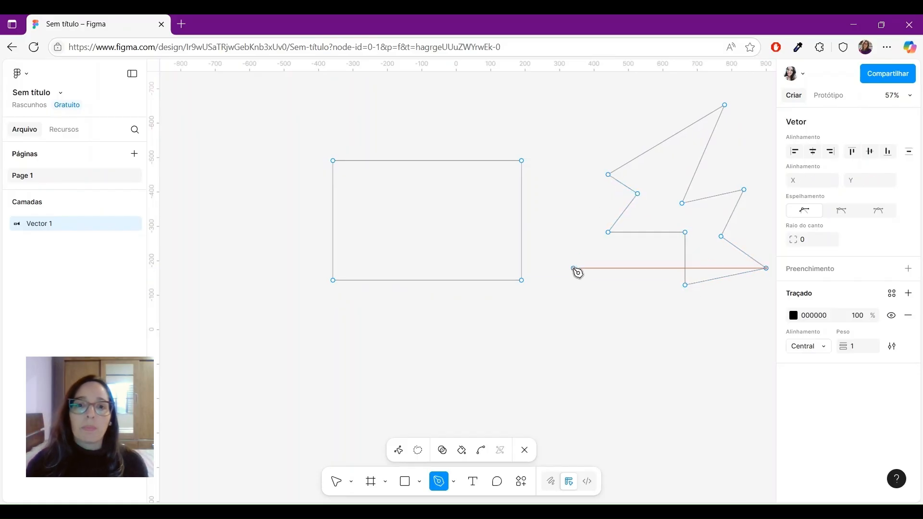
Draw a closed shape mixing curved and straight segments below the rectangle with the Pen tool, removing the outgoing handle at the upper right point.
click(226, 357)
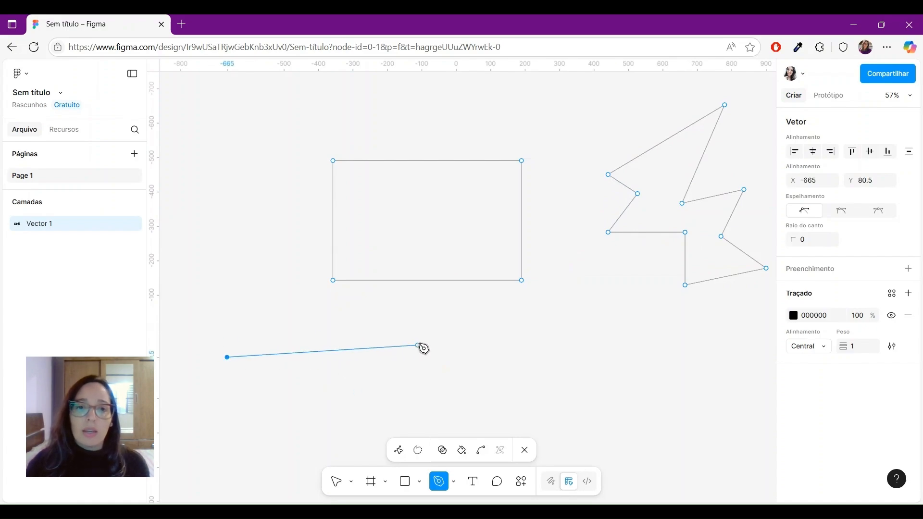
drag(430, 324, 551, 403)
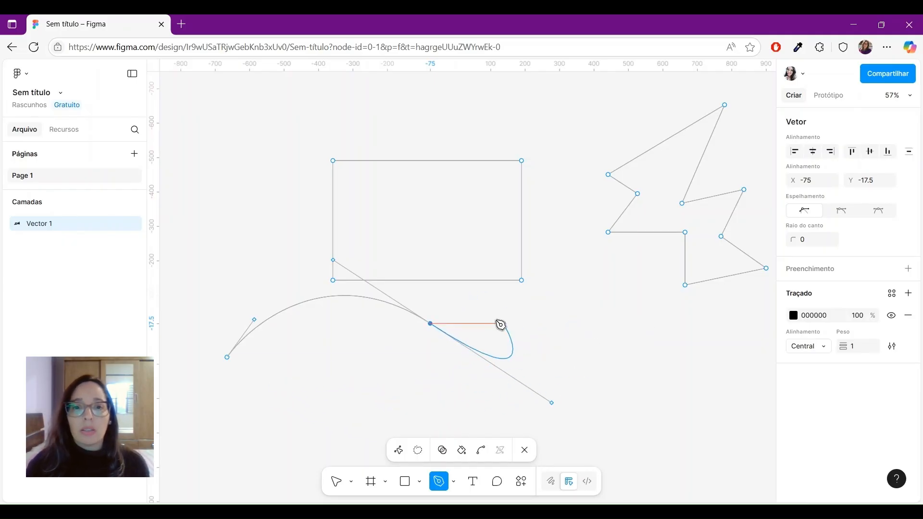
click(431, 324)
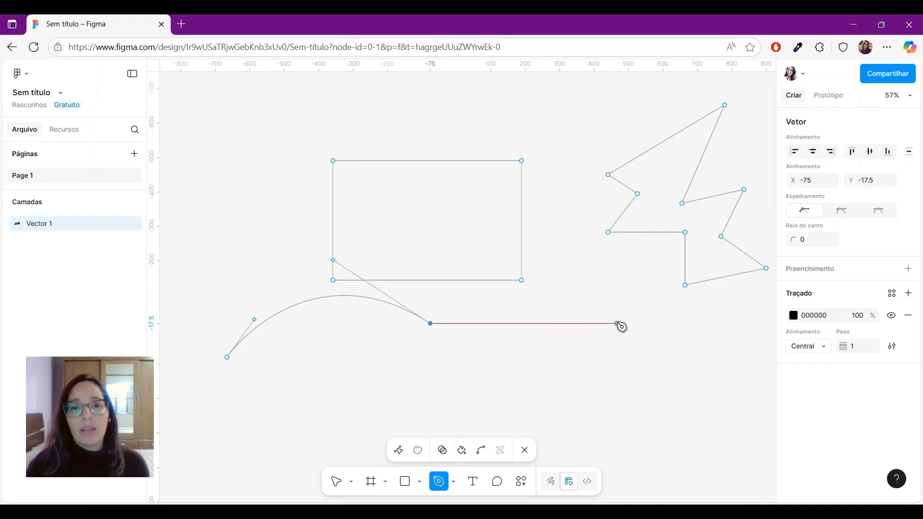
click(477, 357)
drag(338, 369, 258, 326)
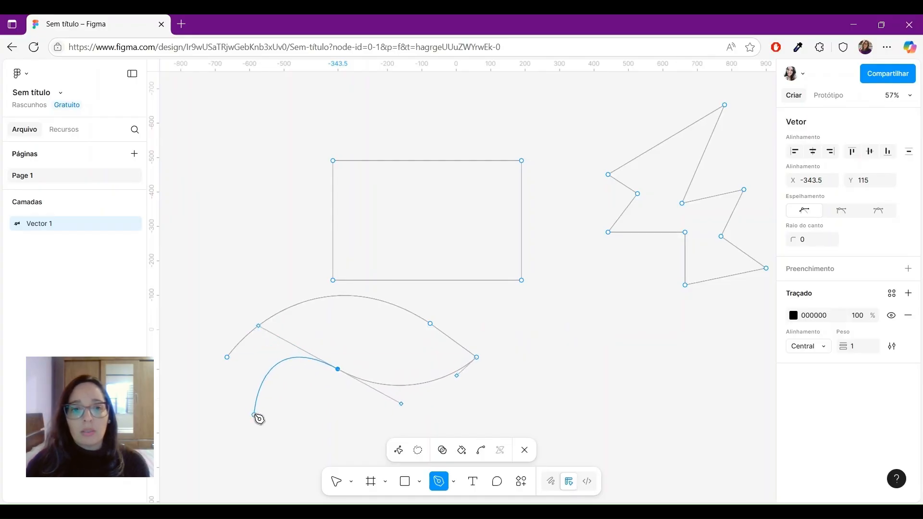
drag(289, 430, 280, 396)
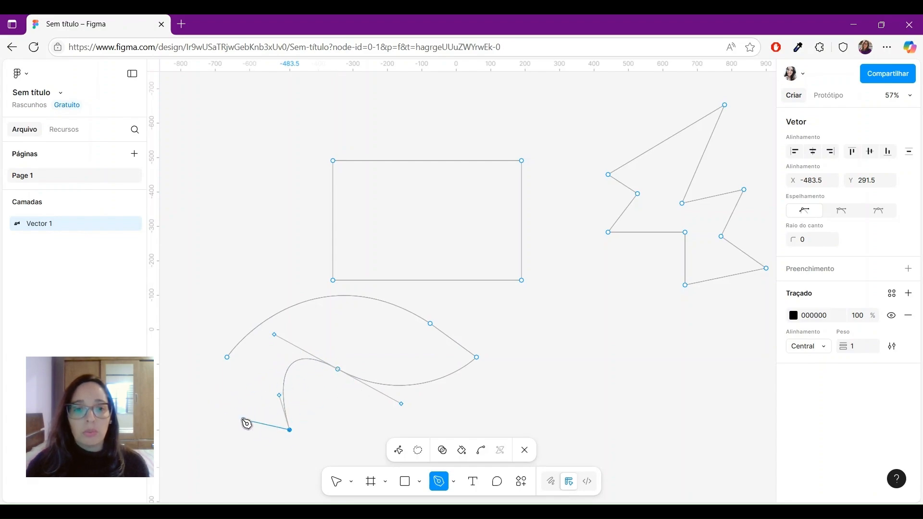
click(227, 358)
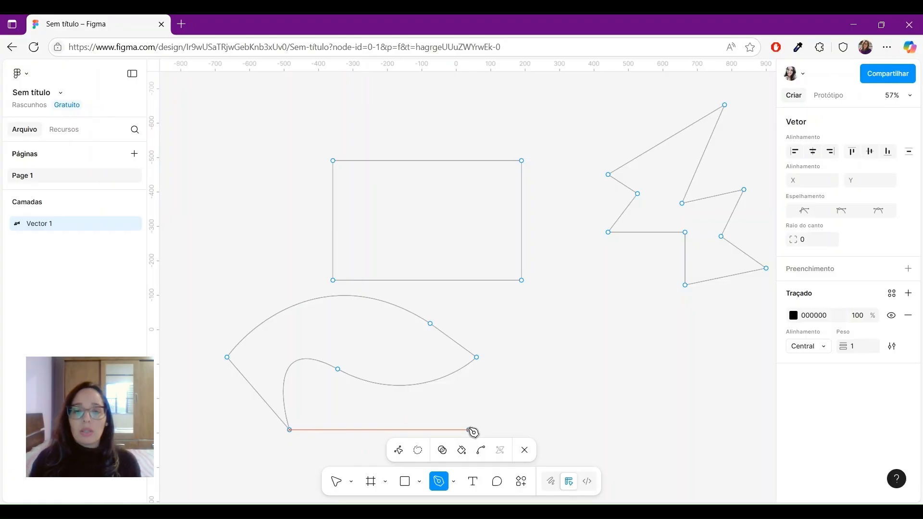
Move the curved shape's rightmost corner point straight down to about Y 174.5.
click(398, 453)
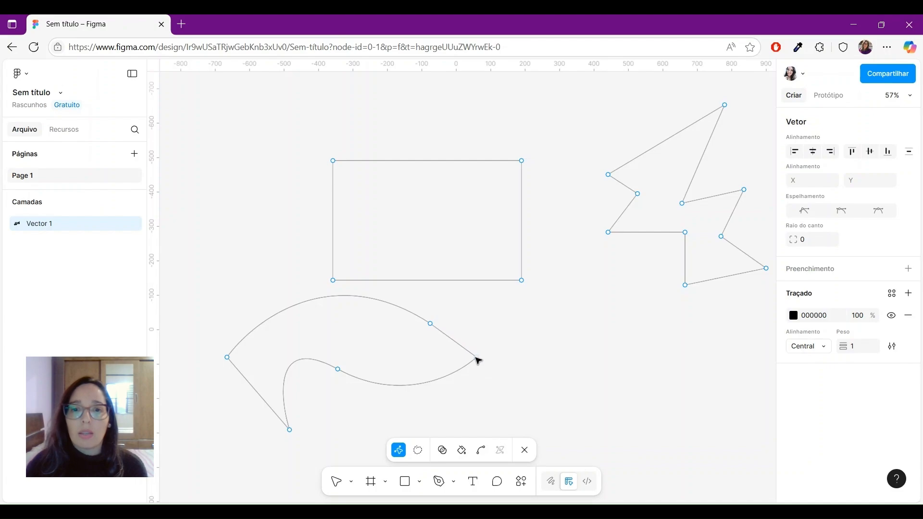
drag(477, 360, 477, 389)
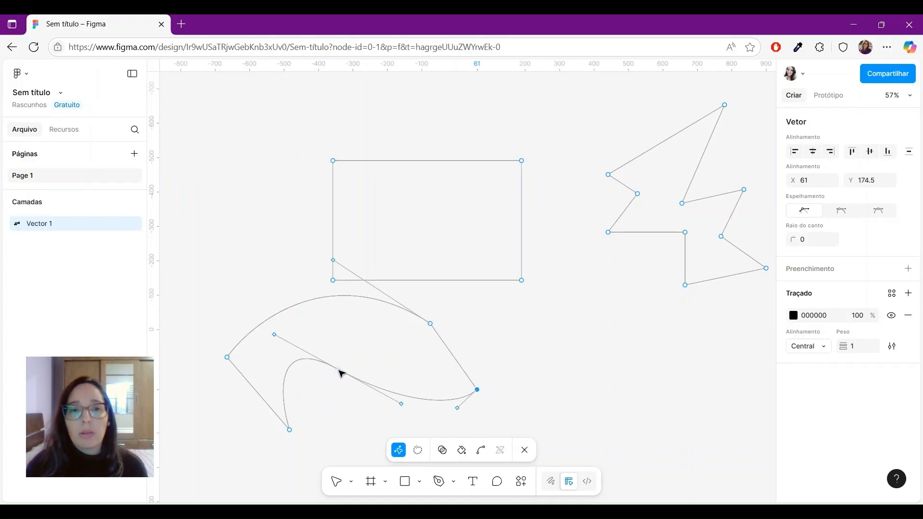
Try reshaping the curve at the lower middle point with mirrored handle angle, and with both angle and length mirrored.
mouse_move(404, 407)
mouse_down()
mouse_move(367, 433)
mouse_move(413, 426)
mouse_move(404, 431)
mouse_move(381, 432)
mouse_move(418, 416)
mouse_move(388, 428)
mouse_move(412, 422)
mouse_up()
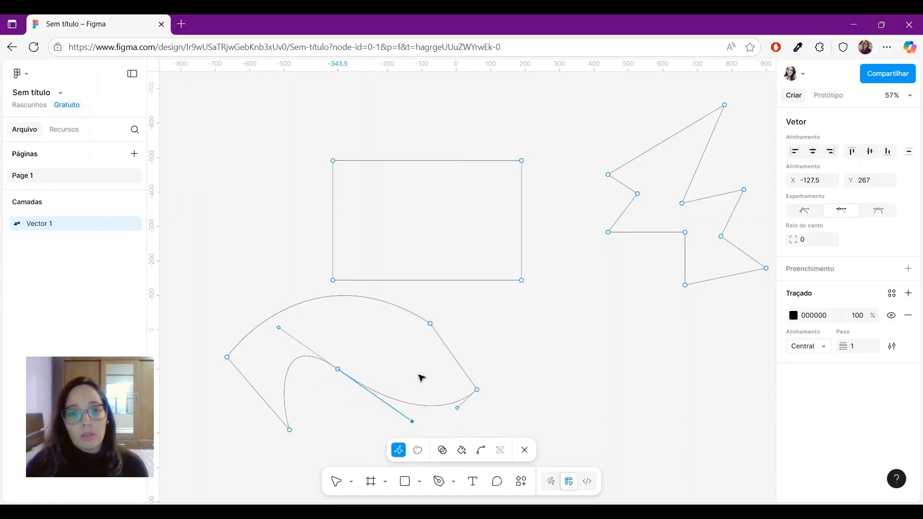
drag(279, 328, 258, 332)
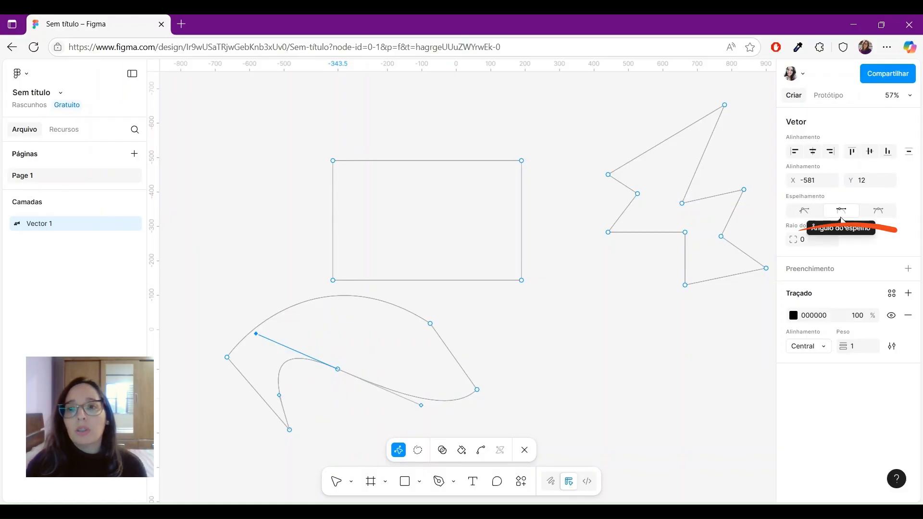
click(879, 211)
drag(419, 406, 385, 424)
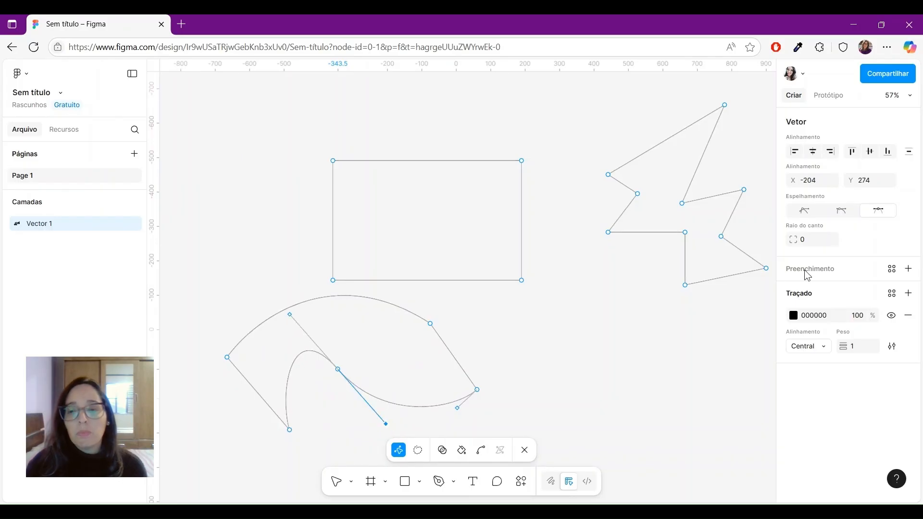
Turn off handle mirroring for the curved shape's lower middle point, adjust both its handles independently and deselect it.
click(807, 214)
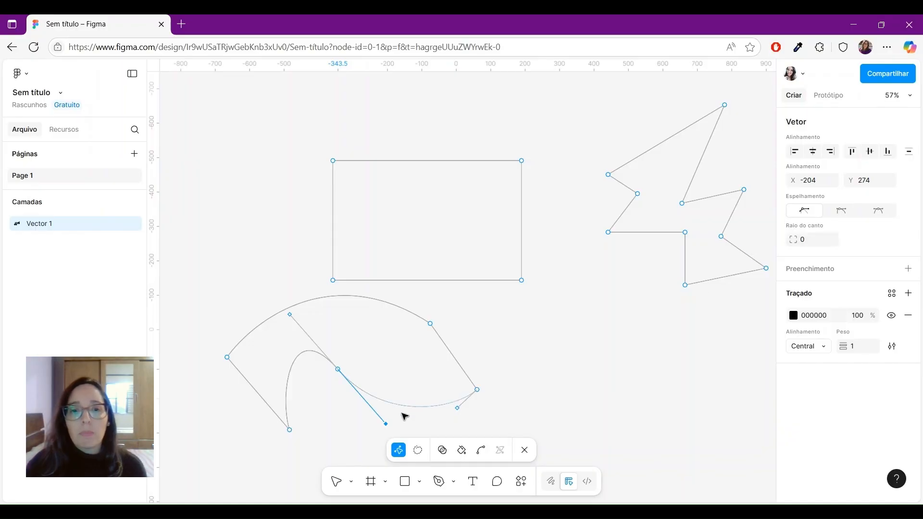
drag(389, 424, 402, 389)
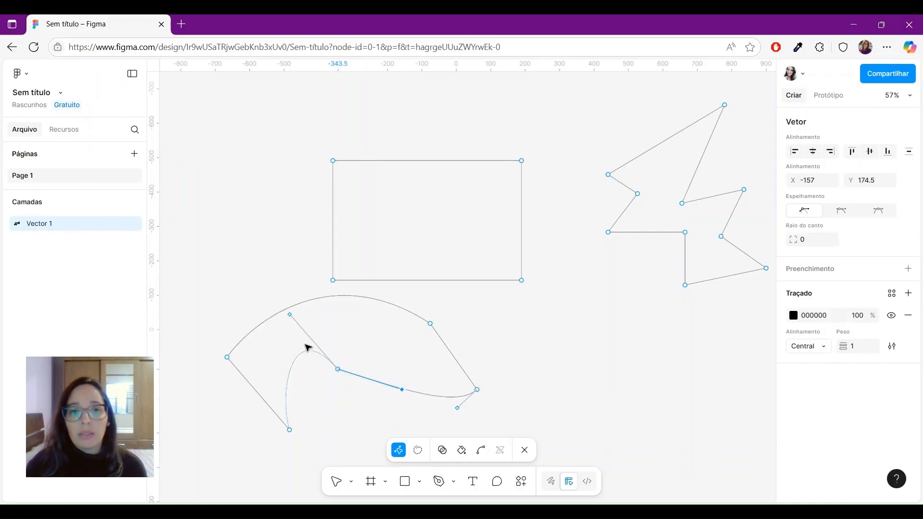
drag(292, 315, 272, 334)
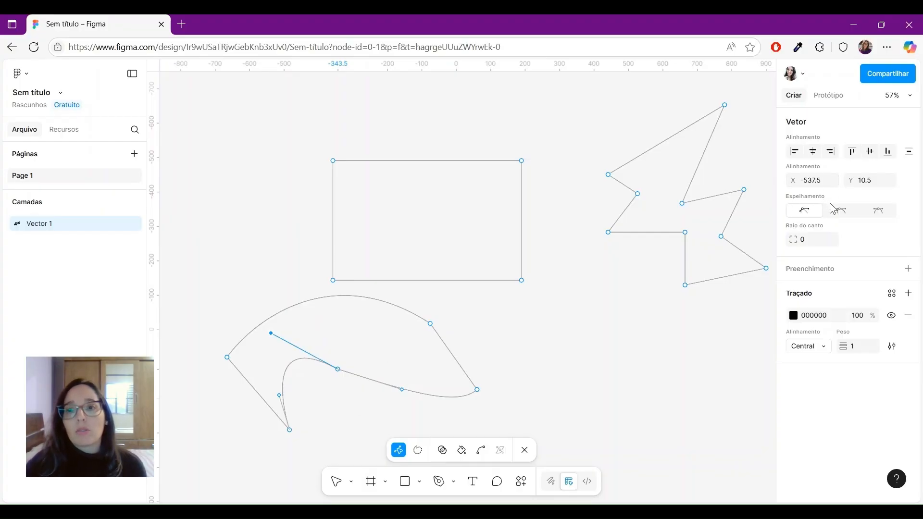
drag(271, 333, 284, 330)
drag(402, 390, 398, 414)
click(559, 345)
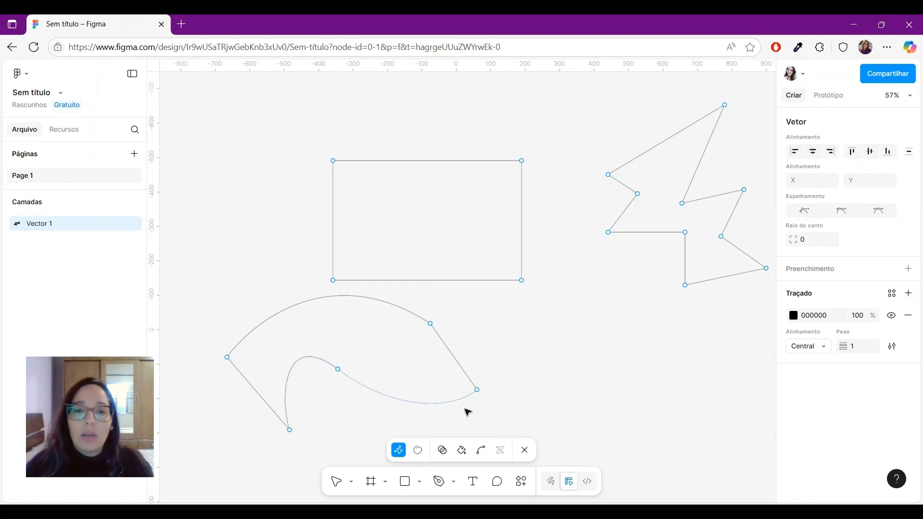
Lasso the three leftmost points of the jagged shape, shift them slightly left and deselect them.
click(419, 451)
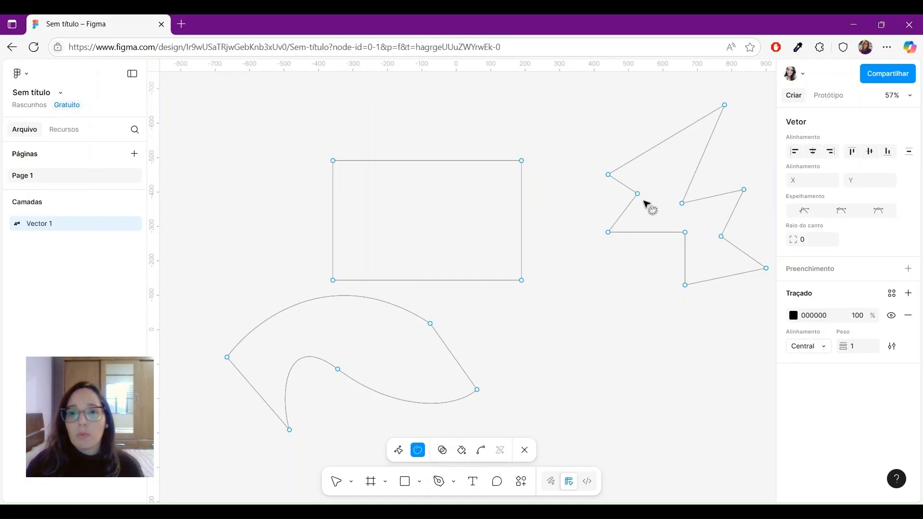
mouse_move(645, 176)
mouse_down()
mouse_move(590, 157)
mouse_move(569, 177)
mouse_move(563, 217)
mouse_move(578, 250)
mouse_move(610, 254)
mouse_move(634, 227)
mouse_move(650, 182)
mouse_up()
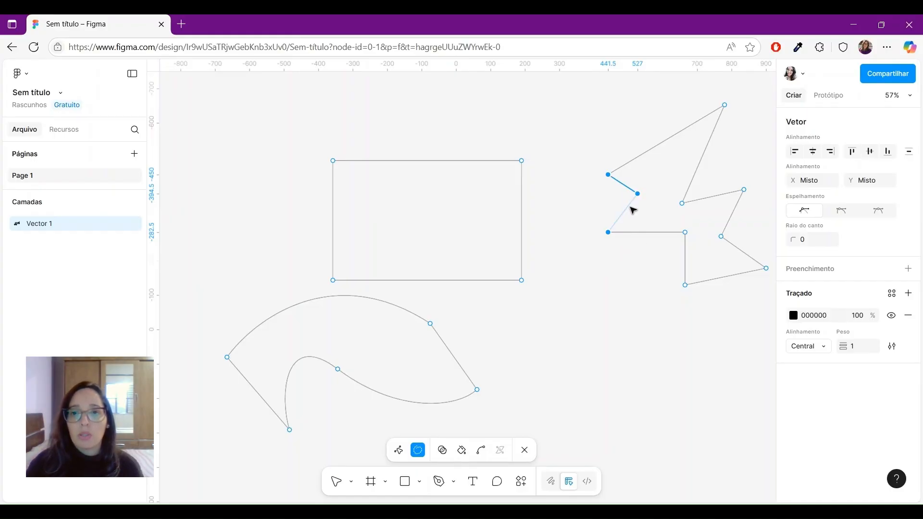
drag(640, 195, 611, 197)
drag(579, 198, 632, 201)
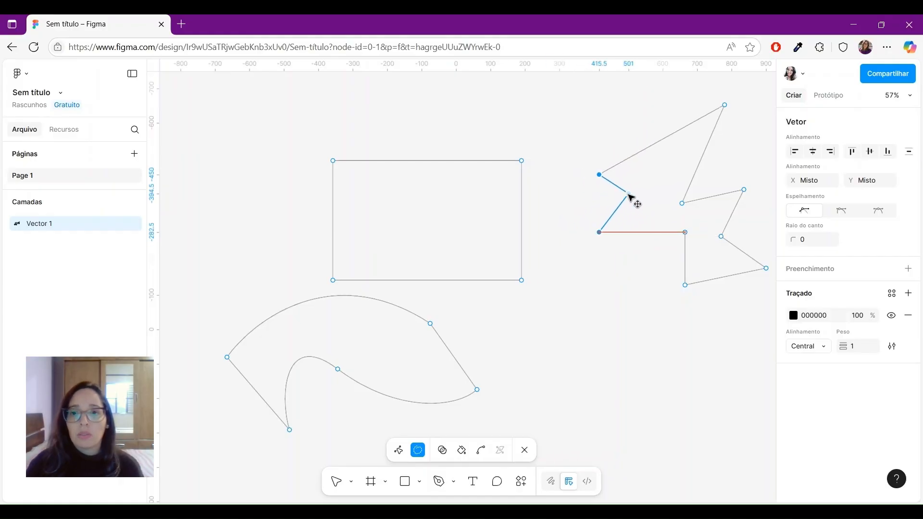
click(636, 252)
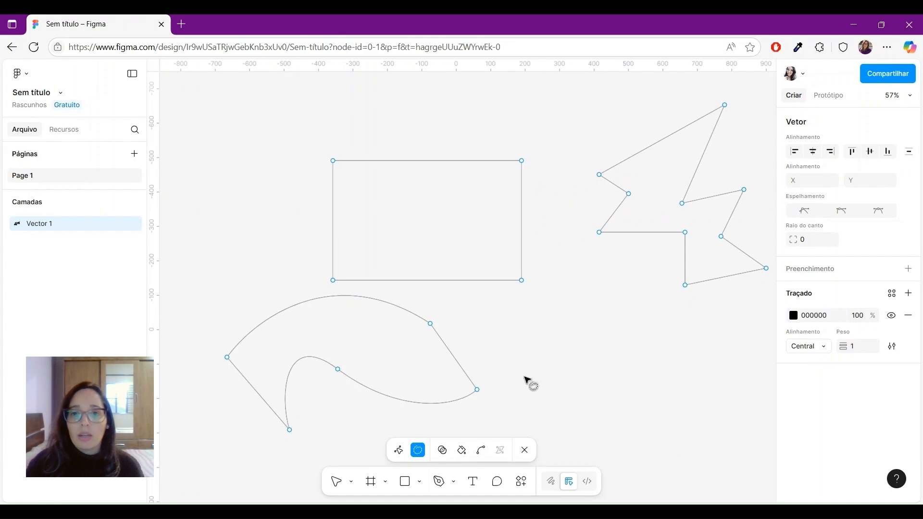
Lasso more points on the jagged shape's left and upper parts, shift them left and slightly up, and deselect them.
mouse_move(605, 230)
mouse_down()
mouse_move(585, 236)
mouse_move(600, 243)
mouse_move(549, 271)
mouse_move(619, 226)
mouse_move(604, 239)
mouse_up()
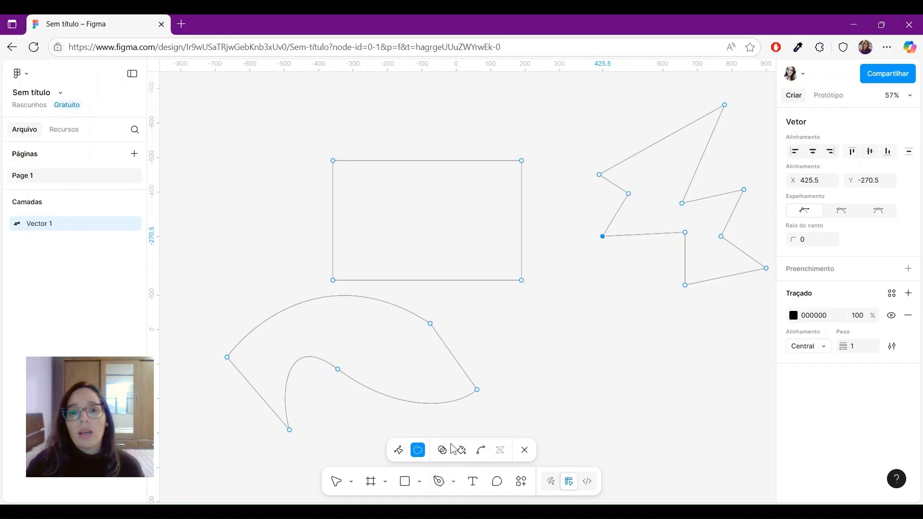
click(653, 266)
mouse_move(700, 143)
mouse_down()
mouse_move(744, 99)
mouse_move(669, 96)
mouse_move(611, 108)
mouse_move(586, 131)
mouse_move(574, 217)
mouse_move(583, 263)
mouse_move(613, 259)
mouse_move(661, 162)
mouse_move(687, 143)
mouse_up()
mouse_move(602, 177)
mouse_down()
mouse_move(534, 177)
mouse_move(582, 170)
mouse_up()
click(598, 388)
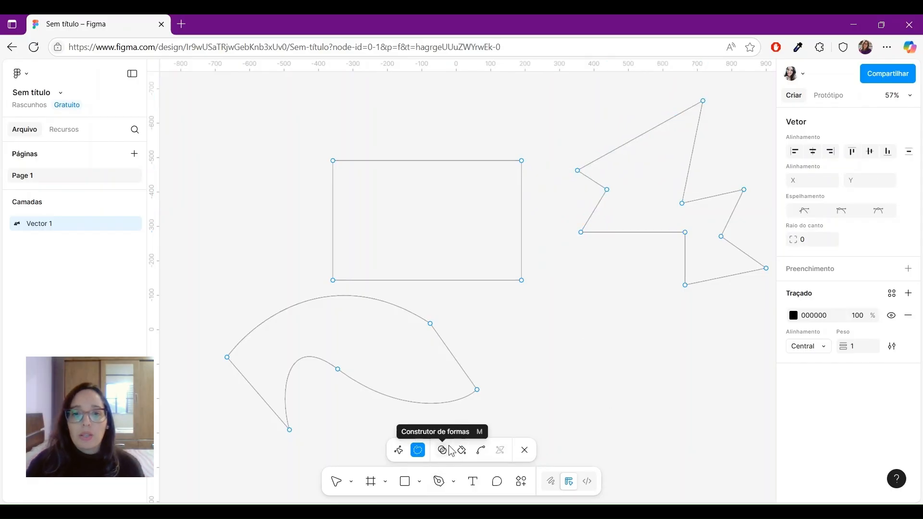
Switch briefly to the Shape Builder tool, exit vector editing and deselect the drawn shapes.
click(443, 452)
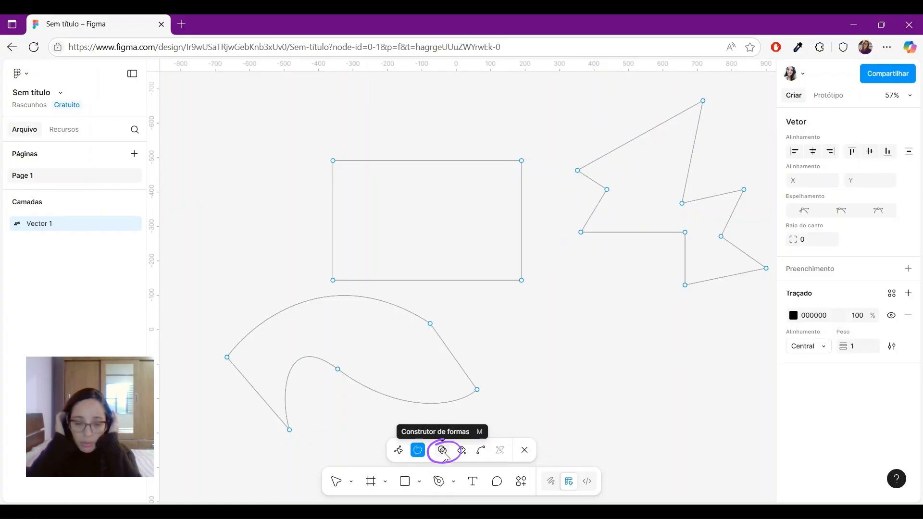
click(442, 452)
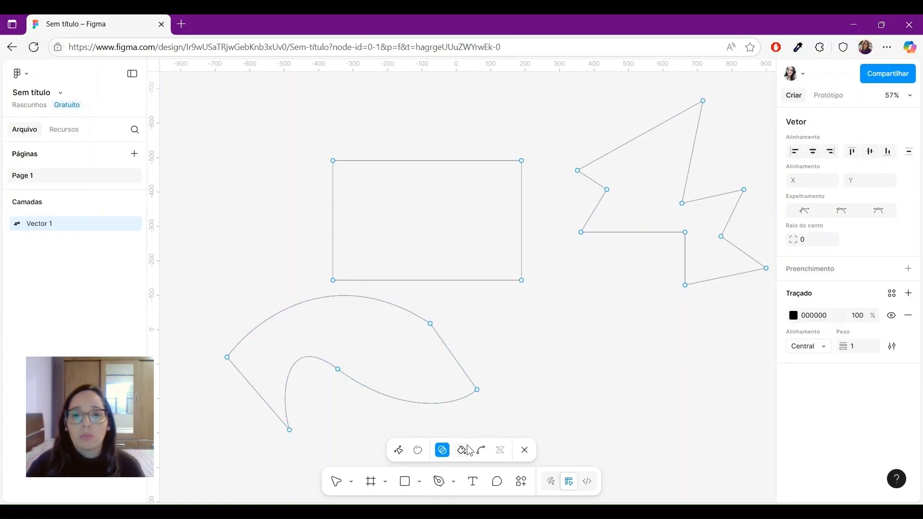
click(524, 450)
click(697, 466)
Draw a rectangle about 252 × 208 in the free area to the right of the curved shape.
scroll(656, 360, up, 1)
scroll(657, 360, down, 3)
scroll(419, 258, up, 1)
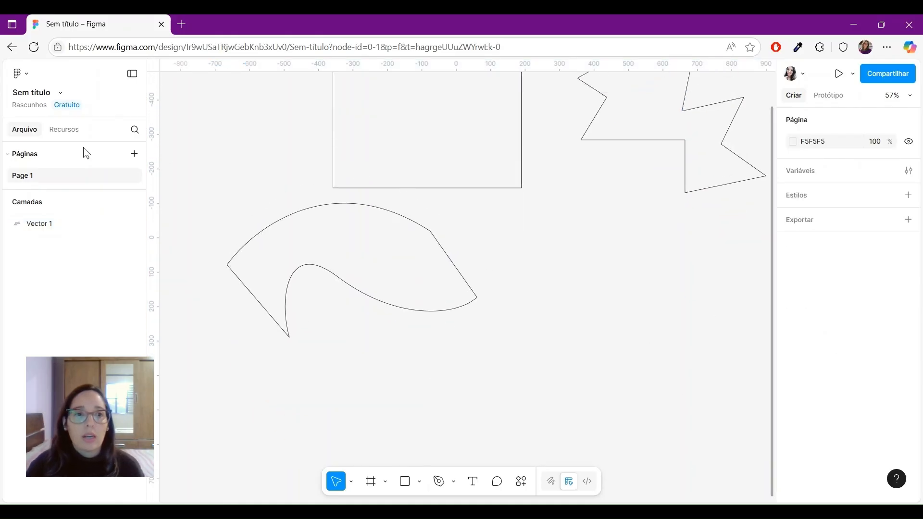
click(419, 481)
click(428, 366)
mouse_move(540, 275)
mouse_down()
mouse_move(576, 325)
mouse_move(627, 347)
mouse_up()
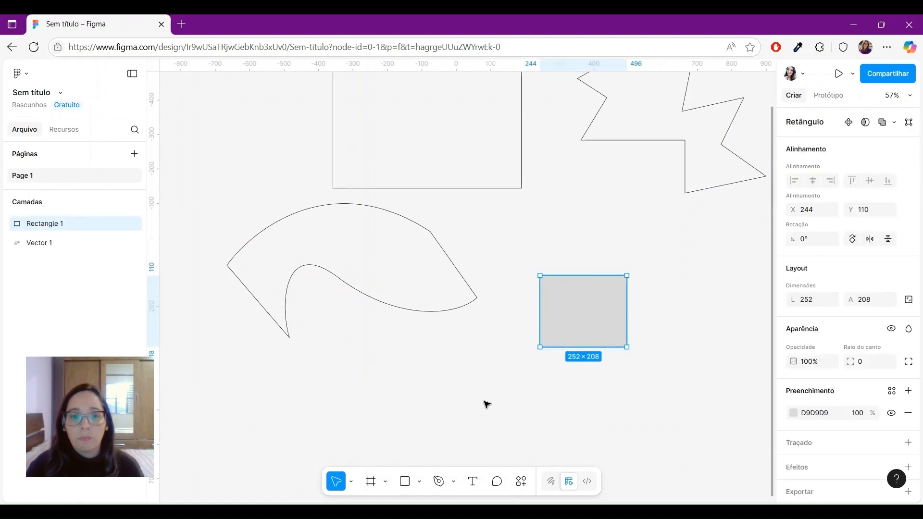
Draw a second rectangle about 262 × 190 overlapping the lower right corner of the 252 × 208 rectangle.
click(417, 484)
click(431, 366)
mouse_move(684, 294)
mouse_down()
mouse_move(594, 385)
mouse_move(583, 377)
mouse_move(594, 361)
mouse_up()
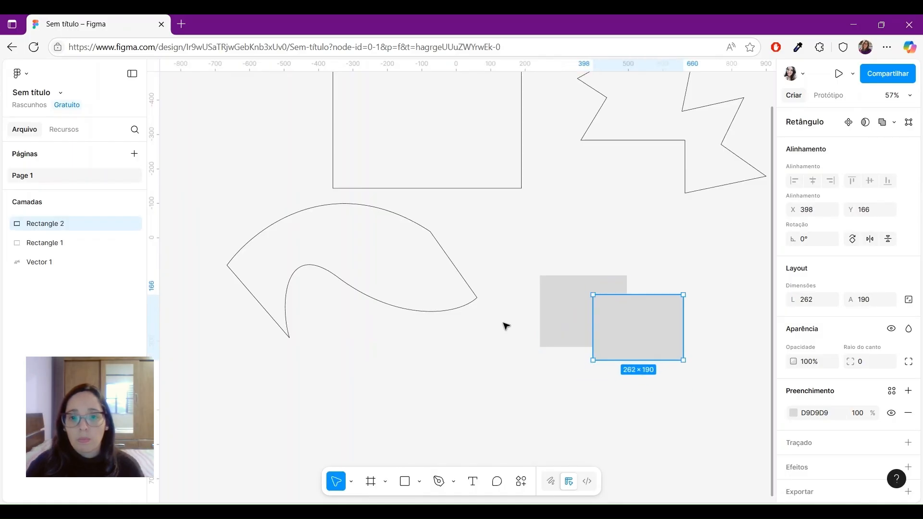
Draw a third, smaller rectangle overlapping the lower-left corner of the 252 × 208 rectangle.
click(404, 482)
drag(513, 328, 559, 368)
click(414, 400)
Select the three overlapping rectangles together with a selection area and deselect them, twice.
drag(477, 378, 649, 377)
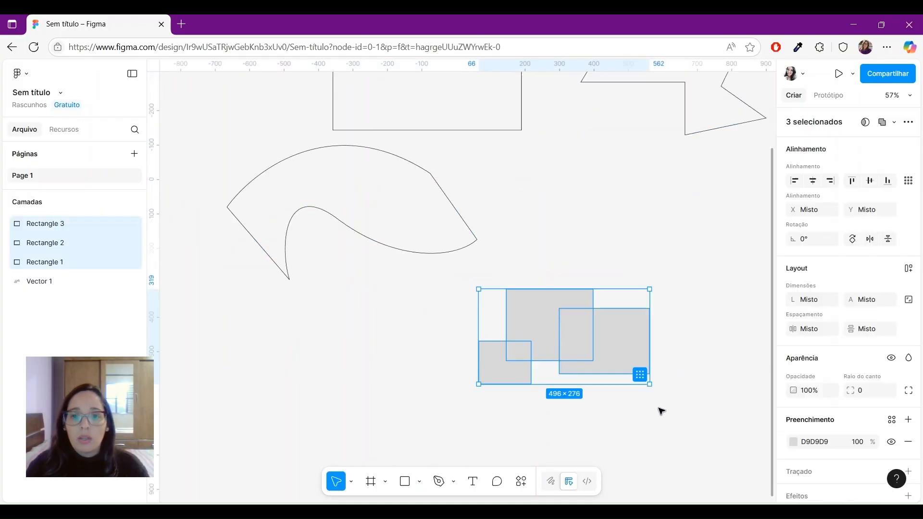
click(640, 446)
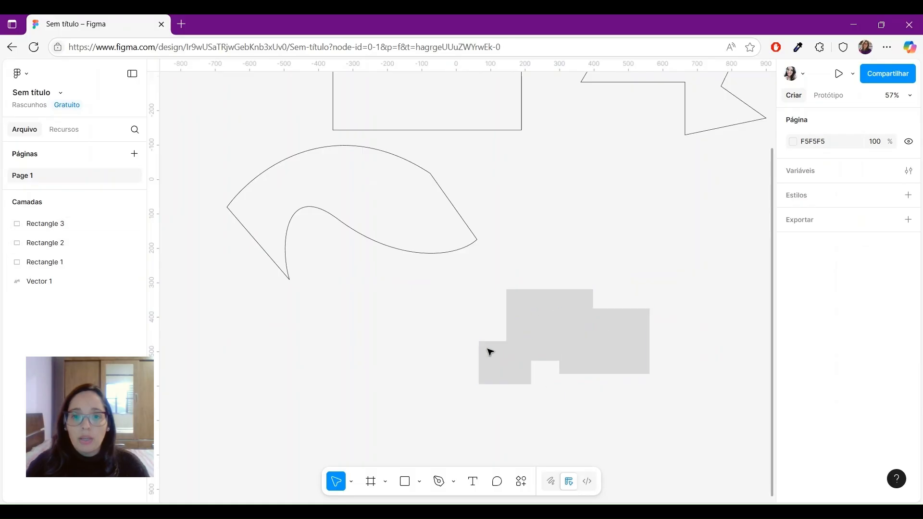
drag(429, 430, 613, 346)
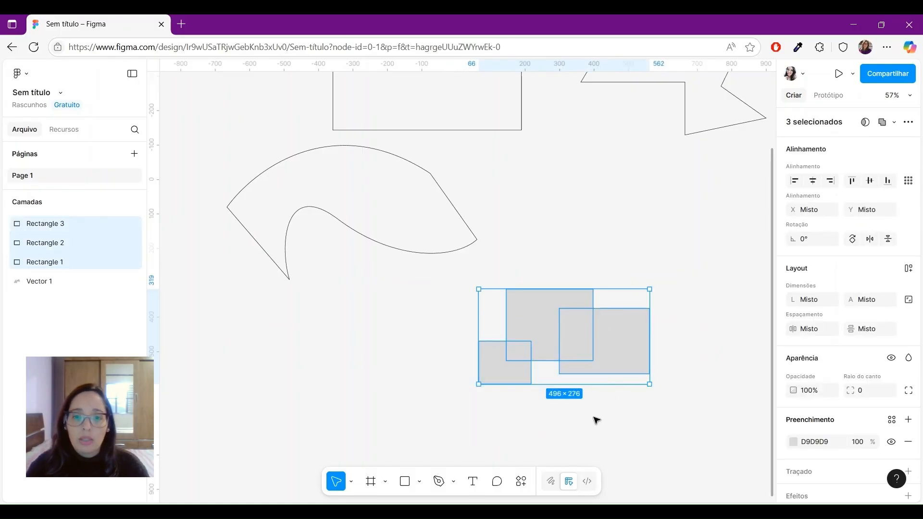
click(596, 420)
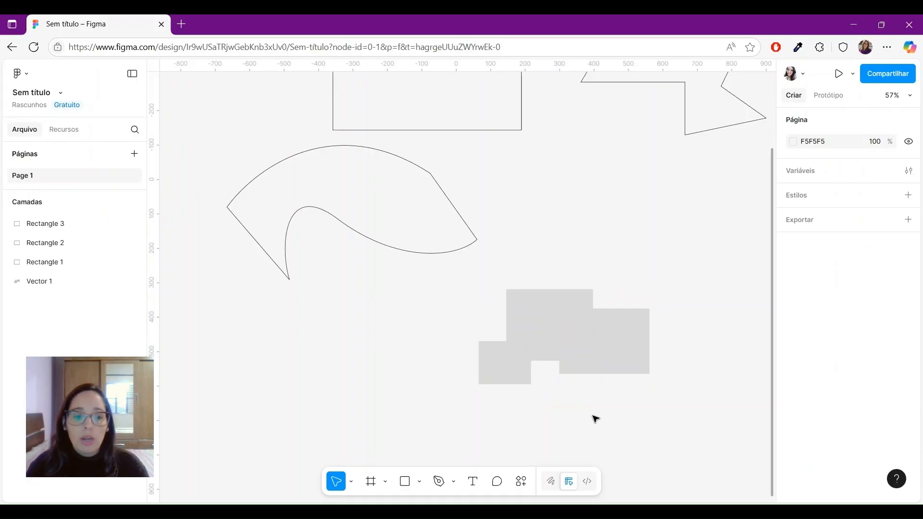
Add the three overlapping rectangles to the selection one by one and start vector editing with Shape Builder.
click(599, 367)
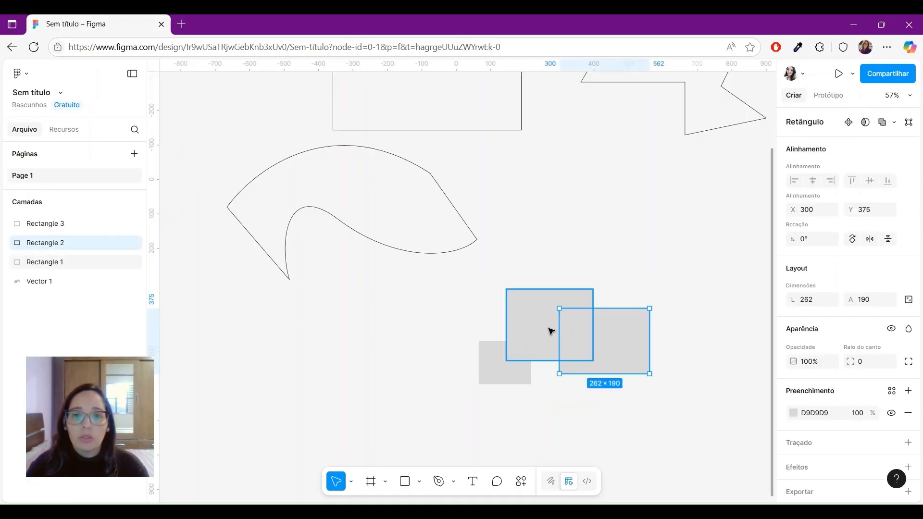
shift+click(500, 354)
shift+click(492, 377)
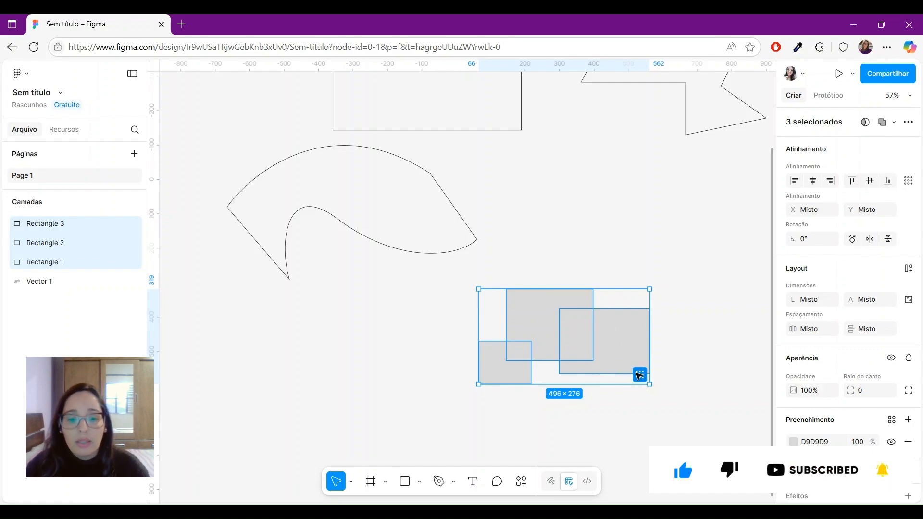
key(Return)
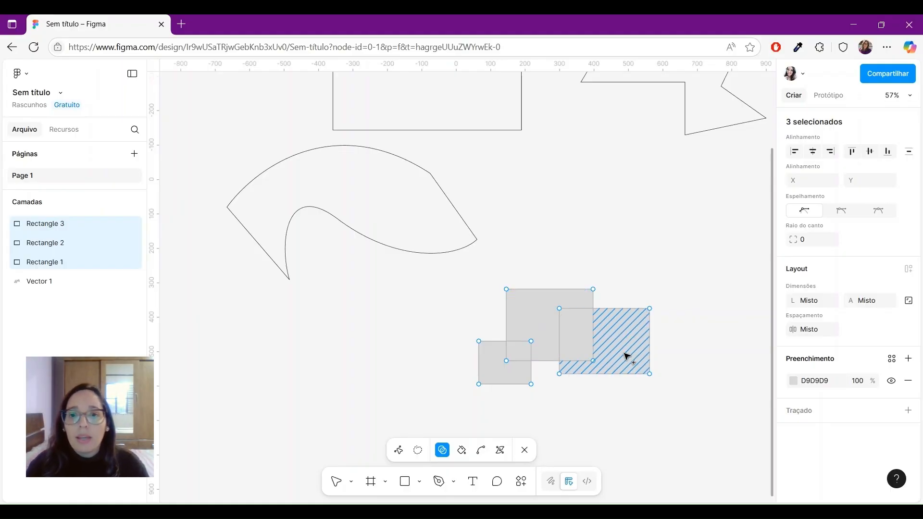
Merge the three overlapping rectangles into one shape with Shape Builder, and undo the merge.
mouse_move(625, 355)
mouse_down()
mouse_move(554, 315)
mouse_move(531, 314)
mouse_move(501, 373)
mouse_up()
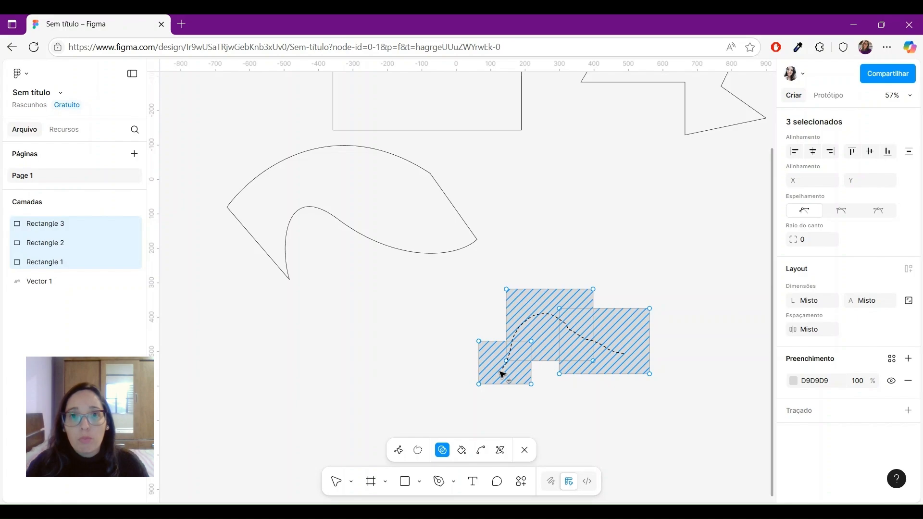
drag(501, 373, 499, 373)
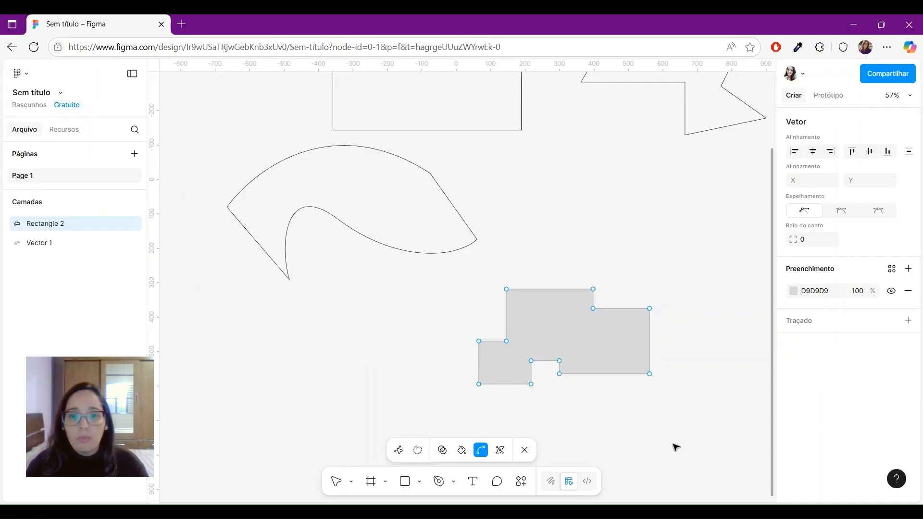
key(ctrl+z)
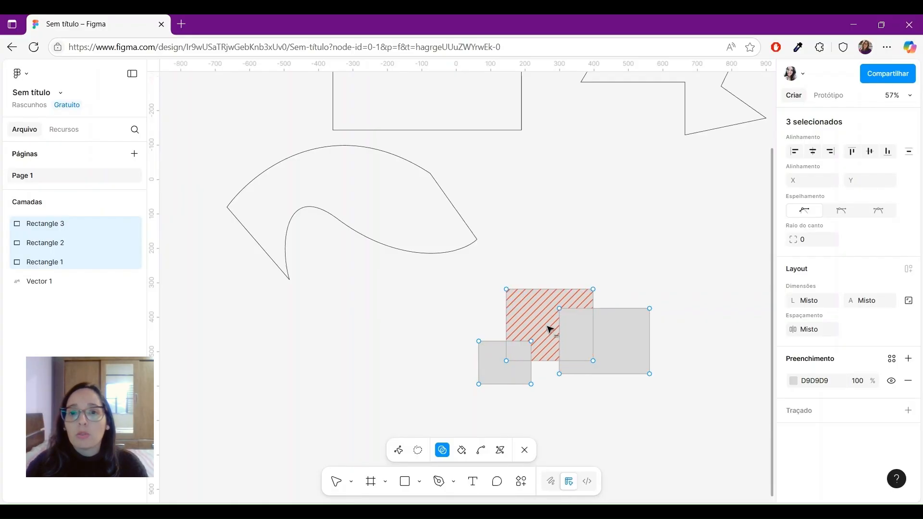
Subtract the overlap between the two larger rectangles with Shape Builder.
alt+click(576, 331)
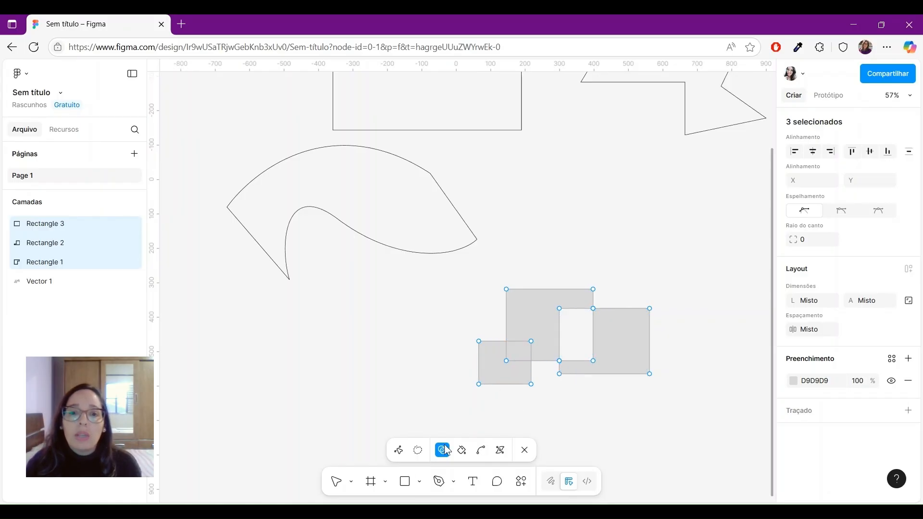
click(405, 481)
click(419, 483)
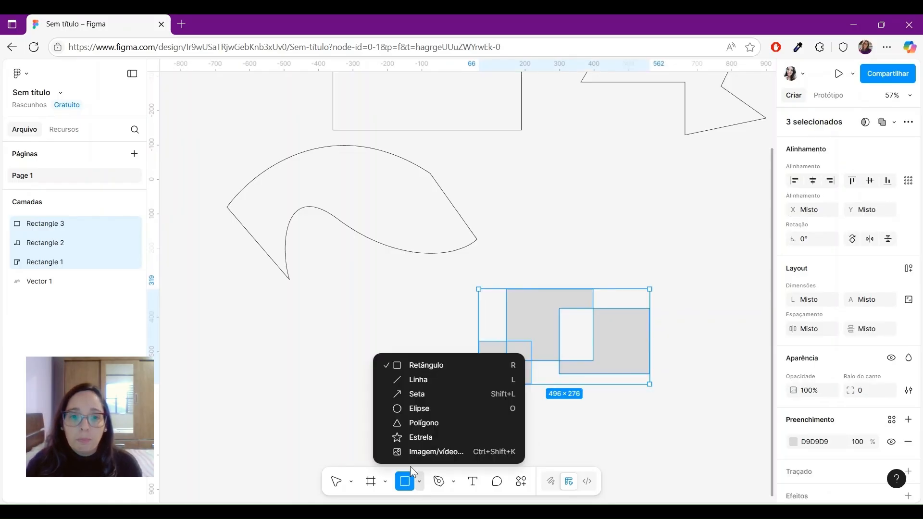
click(608, 432)
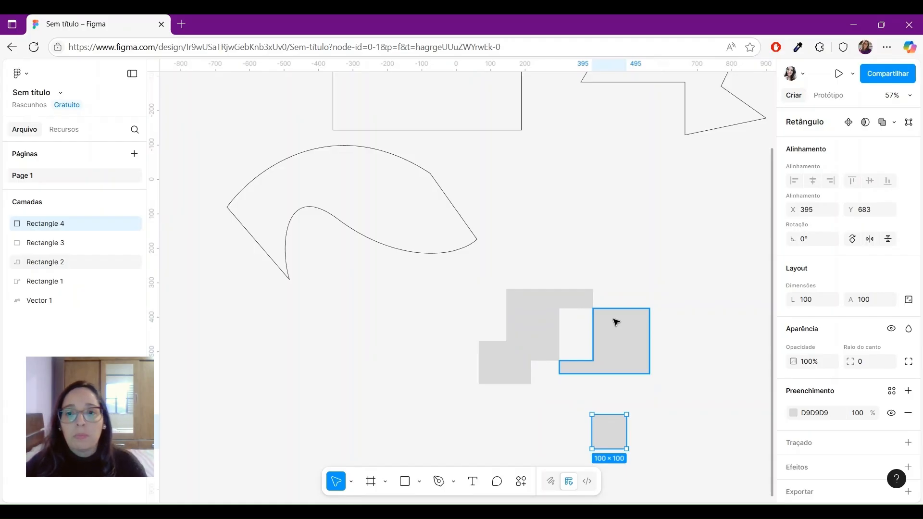
key(ctrl+z)
Select all three overlapping rectangles and delete them.
mouse_move(460, 413)
mouse_down()
mouse_move(510, 399)
mouse_move(701, 304)
mouse_move(701, 288)
mouse_up()
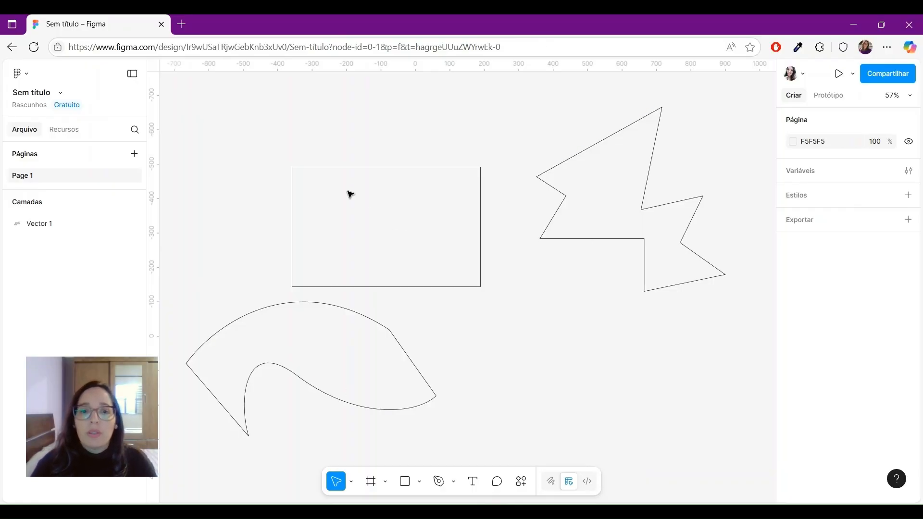
Check whether the rectangle, curved shape and jagged shape form one object, and view the commands available for it.
click(308, 168)
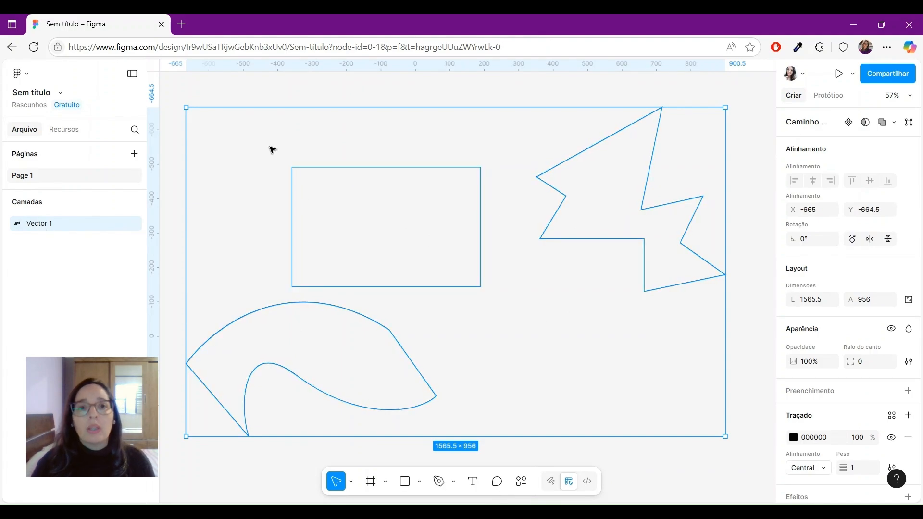
click(313, 87)
click(390, 330)
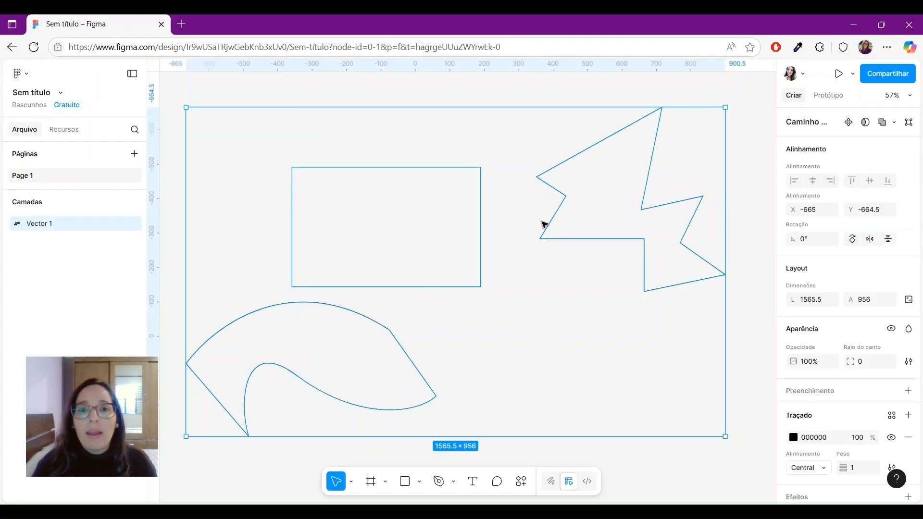
right_click(479, 230)
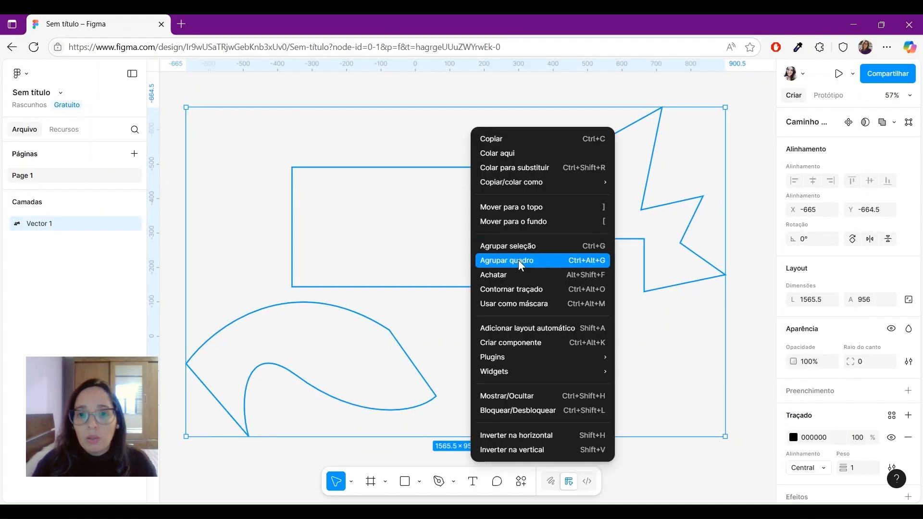
click(446, 160)
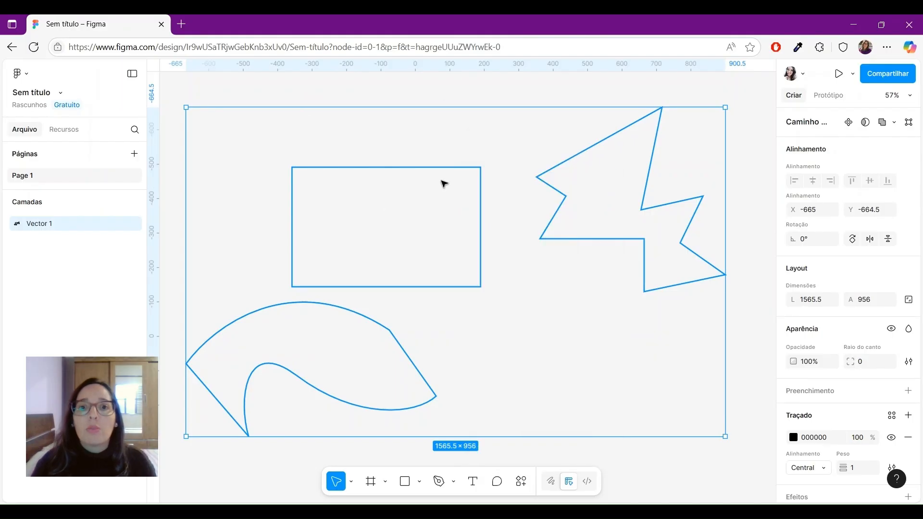
Move the three-shape vector slightly right and down, deselect it, and move it left and up to X -658, Y -700.
drag(435, 172, 457, 181)
scroll(491, 289, down, 4)
click(527, 376)
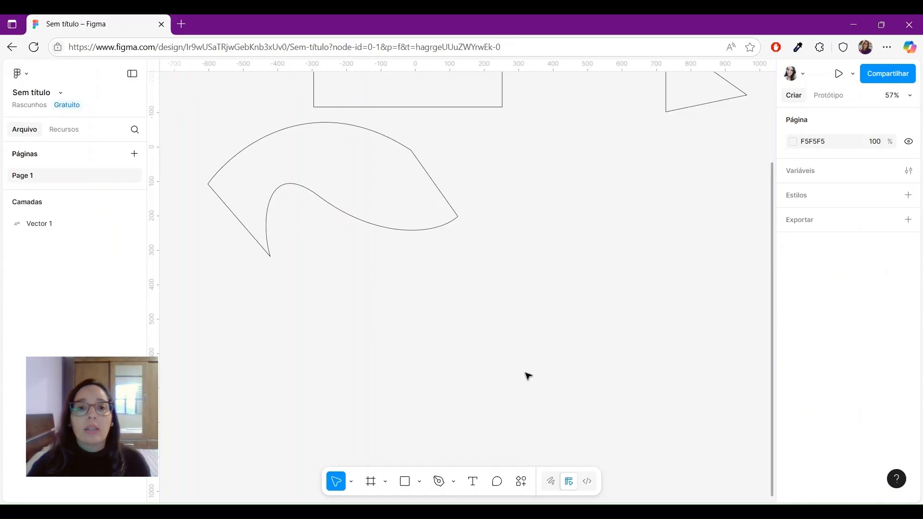
scroll(529, 376, up, 6)
scroll(528, 376, down, 3)
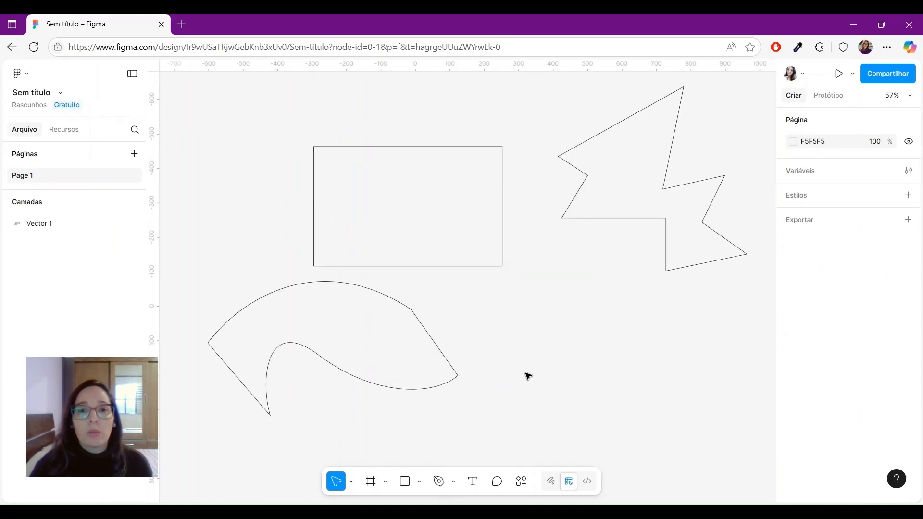
click(500, 228)
drag(498, 241, 486, 225)
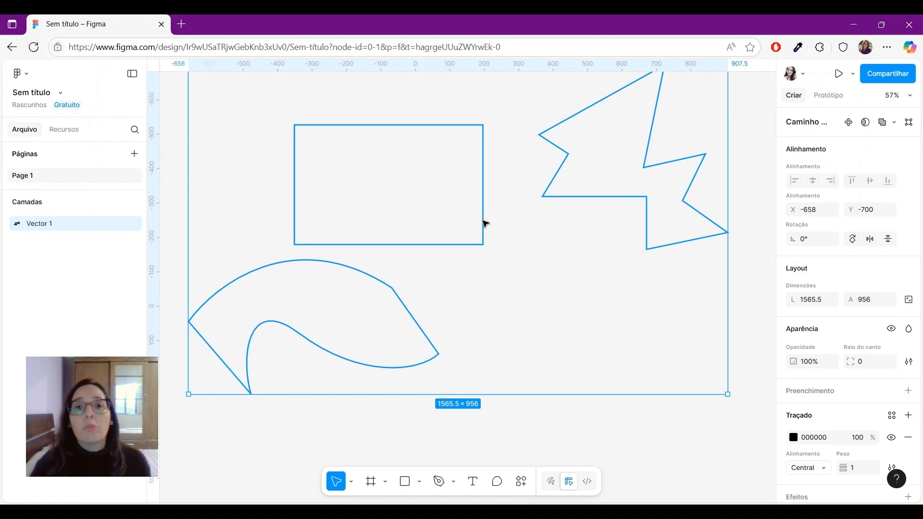
Draw a closed, nearly square shape about 262 × 248 with the Pen tool as a separate vector below the curved shape.
scroll(503, 241, down, 5)
click(510, 408)
click(439, 481)
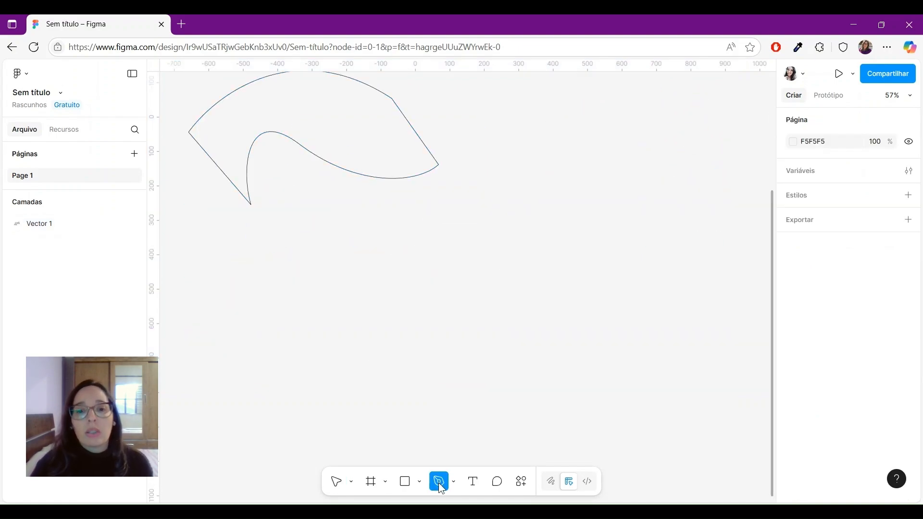
click(403, 257)
click(403, 343)
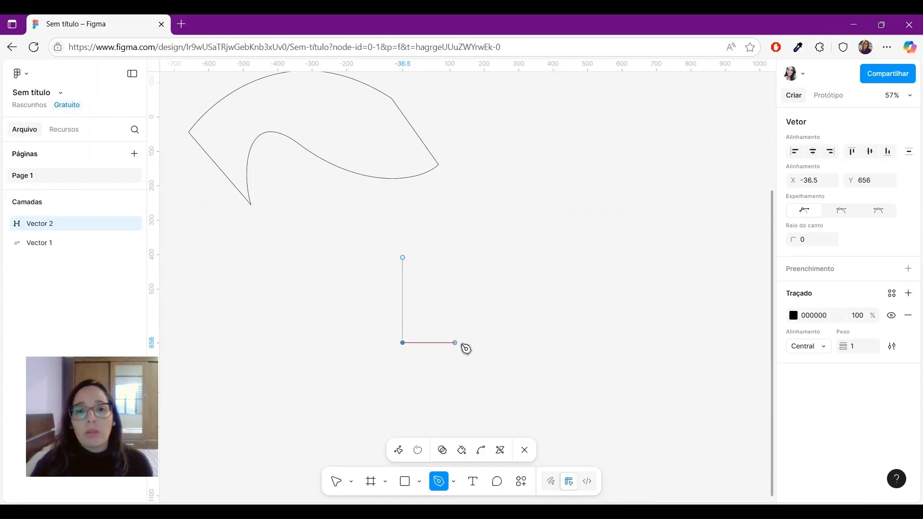
click(493, 343)
click(493, 258)
click(403, 258)
click(525, 450)
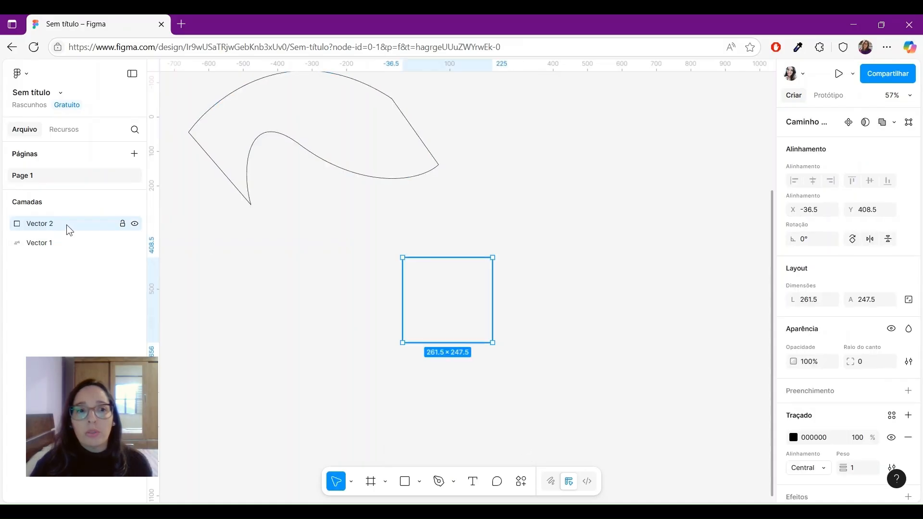
key(Escape)
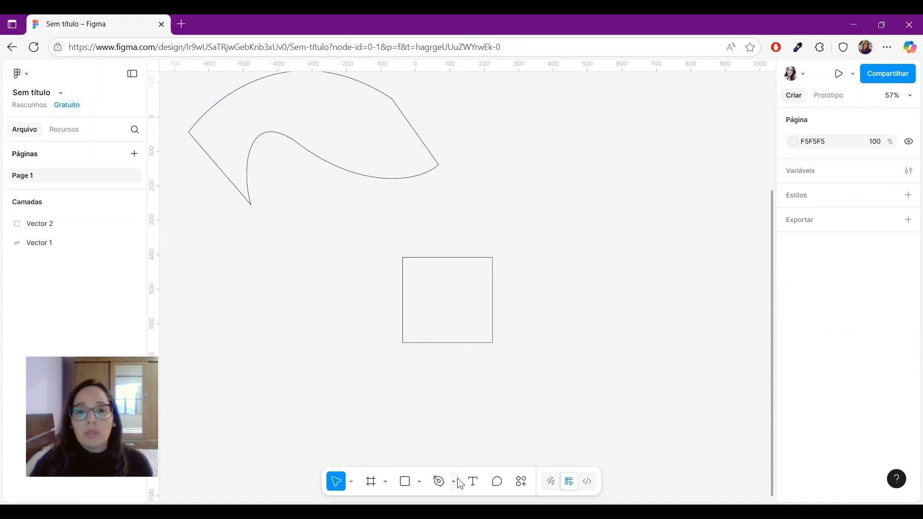
Draw a closed triangle about 309 × 241 with the Pen tool as another separate vector to the right of the square.
click(439, 481)
click(539, 383)
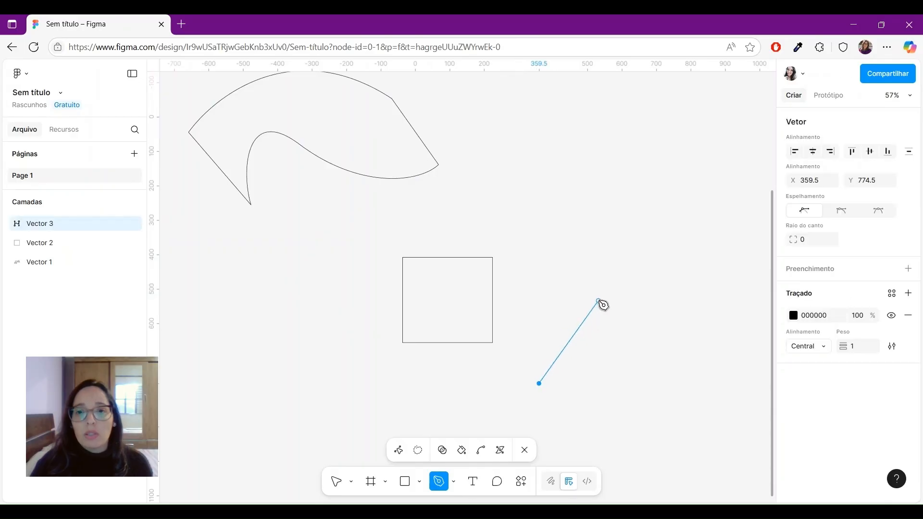
click(598, 301)
click(646, 383)
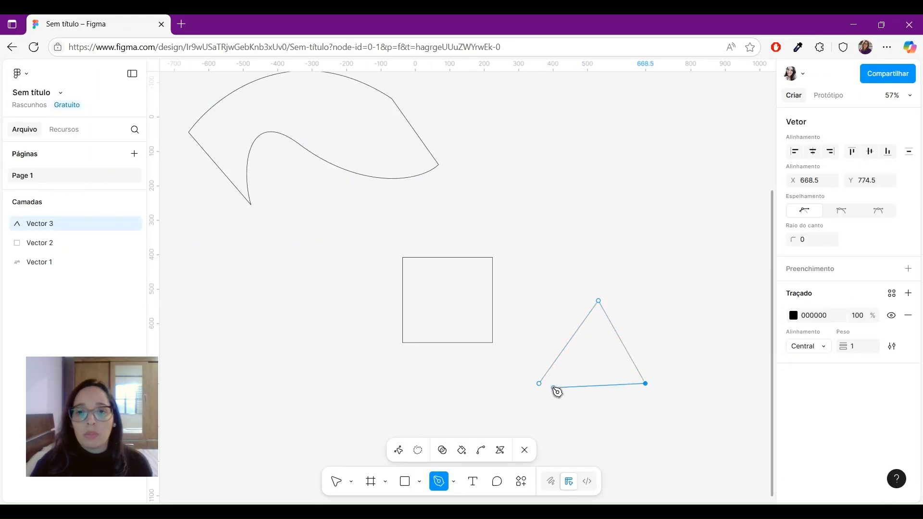
click(540, 384)
click(524, 450)
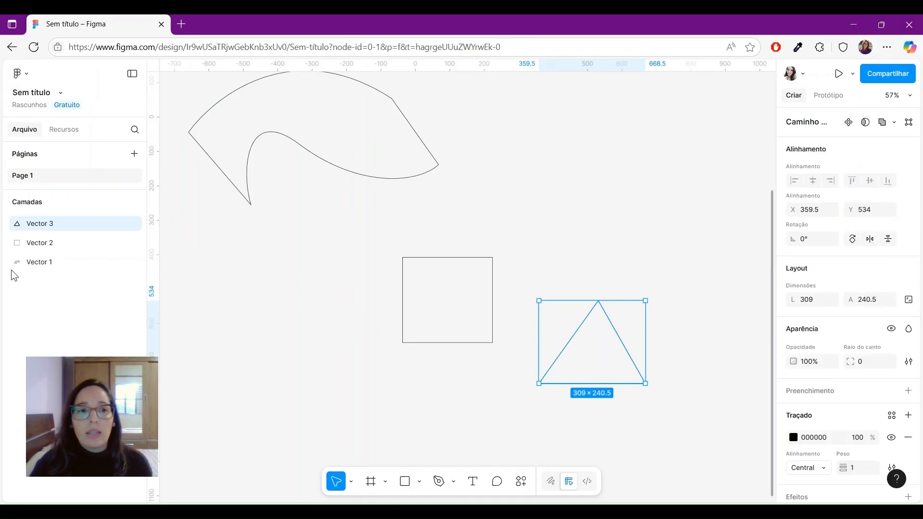
Check the separate layers of the square and the triangle, and clear the selection.
click(28, 249)
click(40, 228)
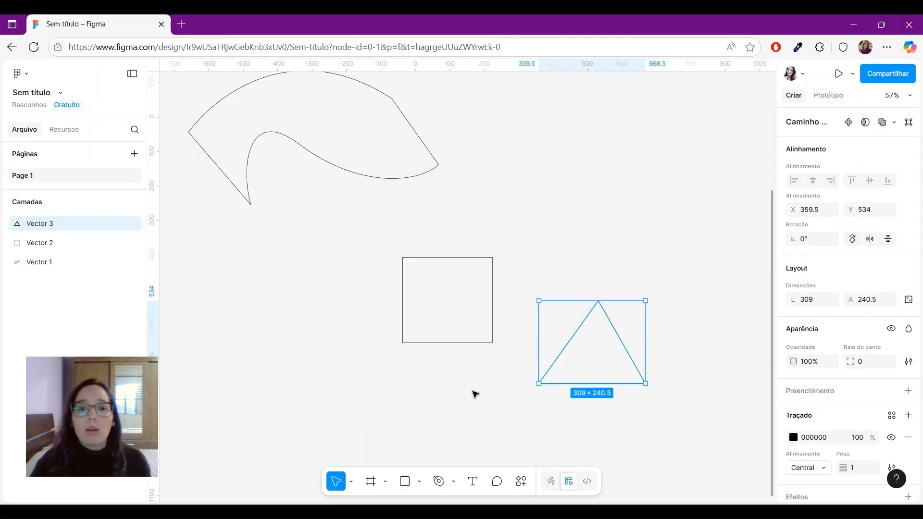
click(598, 240)
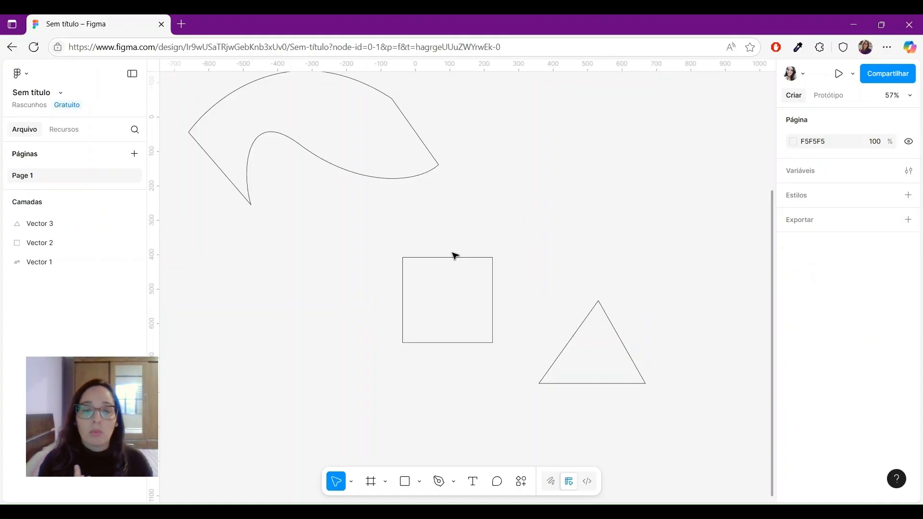
Add a fill to the three-shape vector and set its colour to the red D45B5B.
scroll(455, 255, up, 1)
scroll(455, 255, up, 5)
click(481, 258)
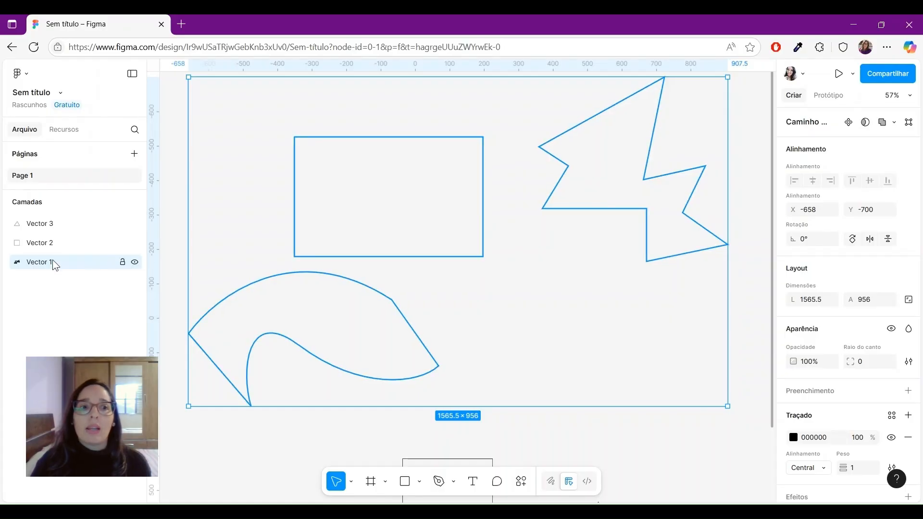
click(908, 391)
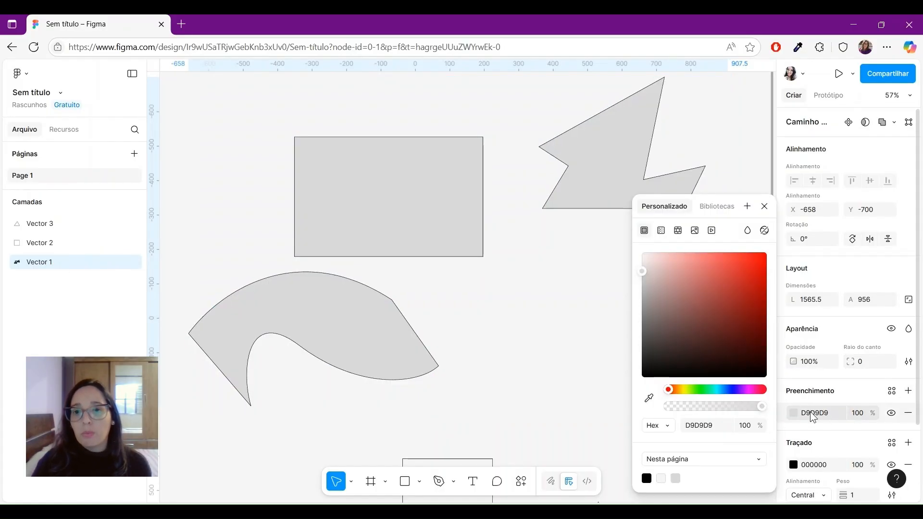
click(708, 291)
drag(727, 285, 713, 274)
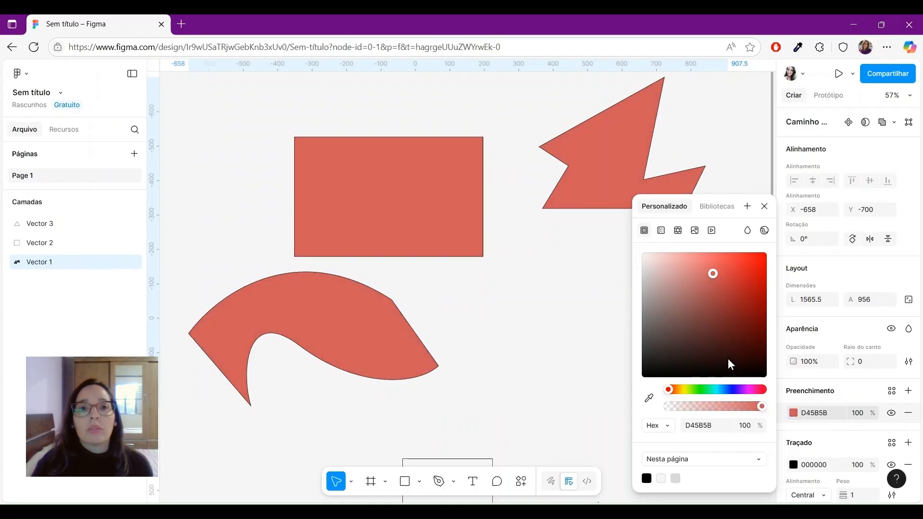
click(764, 207)
Add a fill to the separate square vector and set its colour to a dark navy blue.
scroll(649, 313, down, 5)
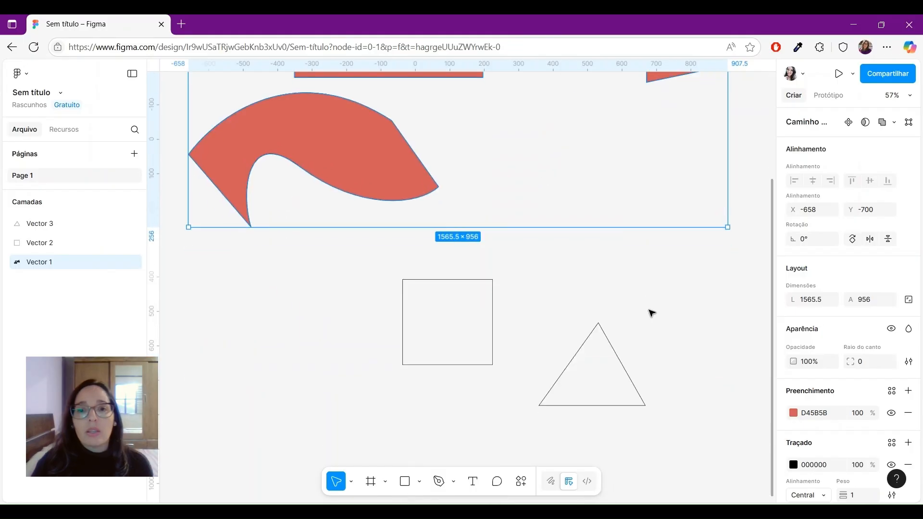
click(640, 253)
click(493, 267)
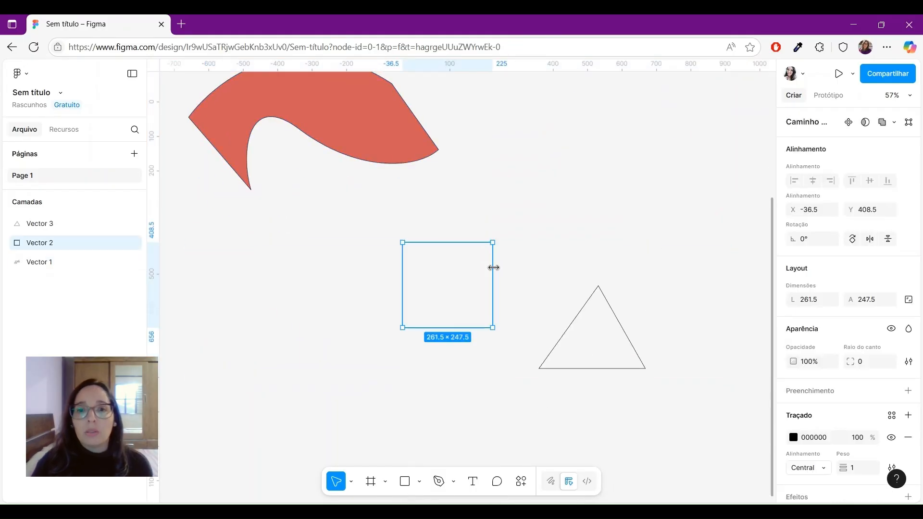
click(909, 391)
click(728, 261)
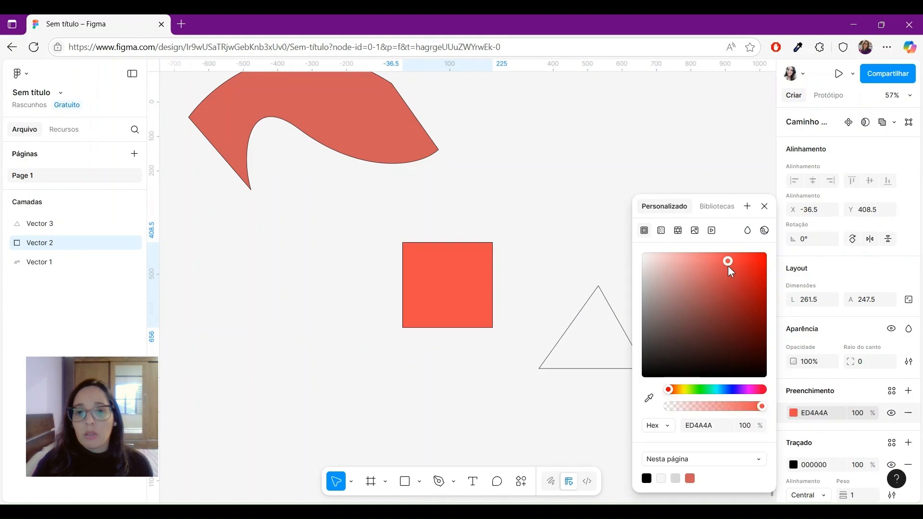
click(726, 389)
click(740, 335)
Add a fill to the triangle vector, set its colour to the purple A81EC0, and clear the selection.
click(594, 319)
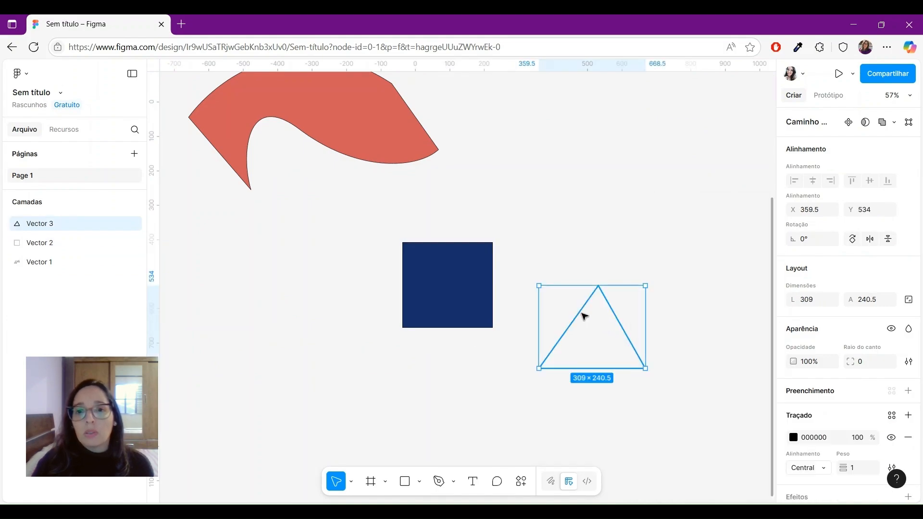
click(908, 391)
click(748, 288)
click(764, 207)
click(510, 365)
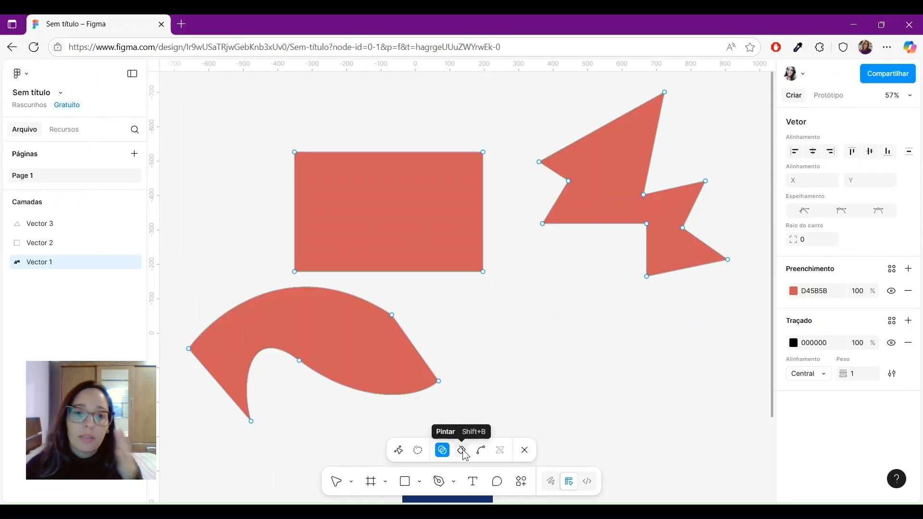
Open the three-shape vector for editing and remove the fills of the zigzag, rectangle and curved shape with the Paint tool.
click(462, 451)
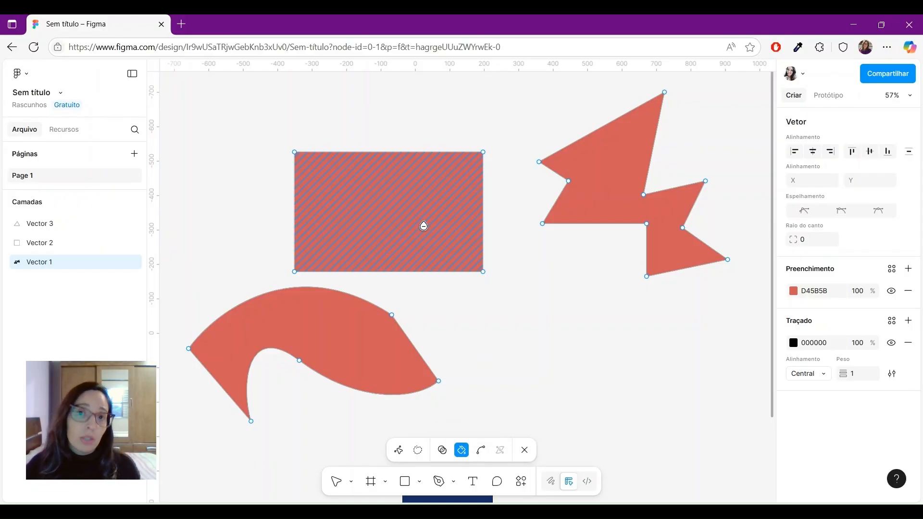
click(610, 173)
click(410, 198)
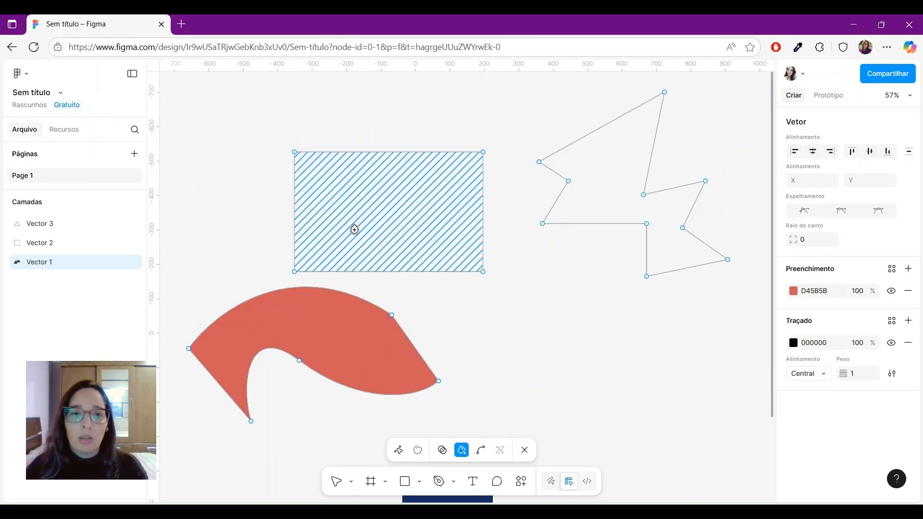
click(327, 342)
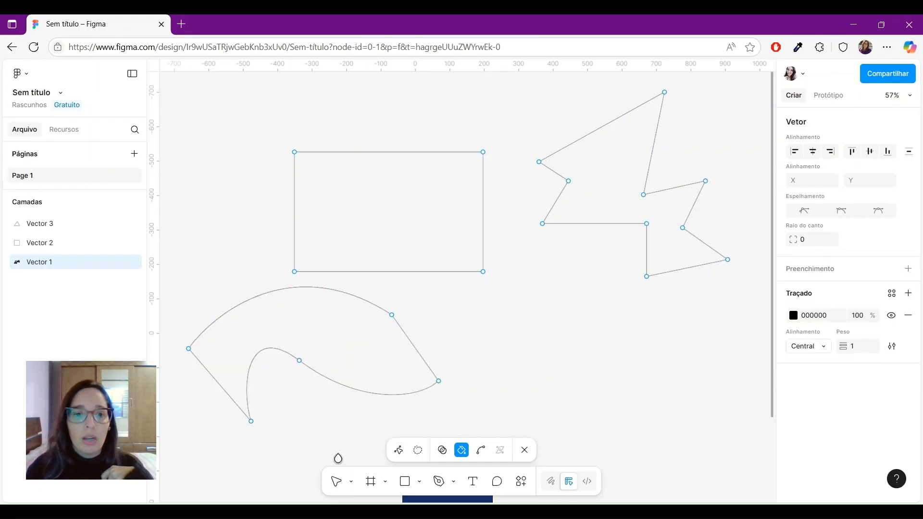
Paint a fill into only the zigzag shape of the vector and set its colour to the turquoise 3ED0DA.
click(607, 179)
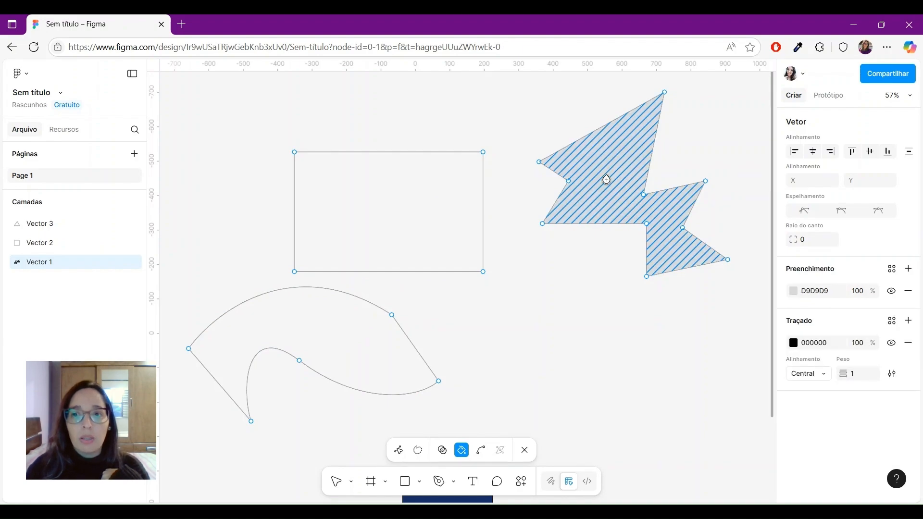
click(793, 292)
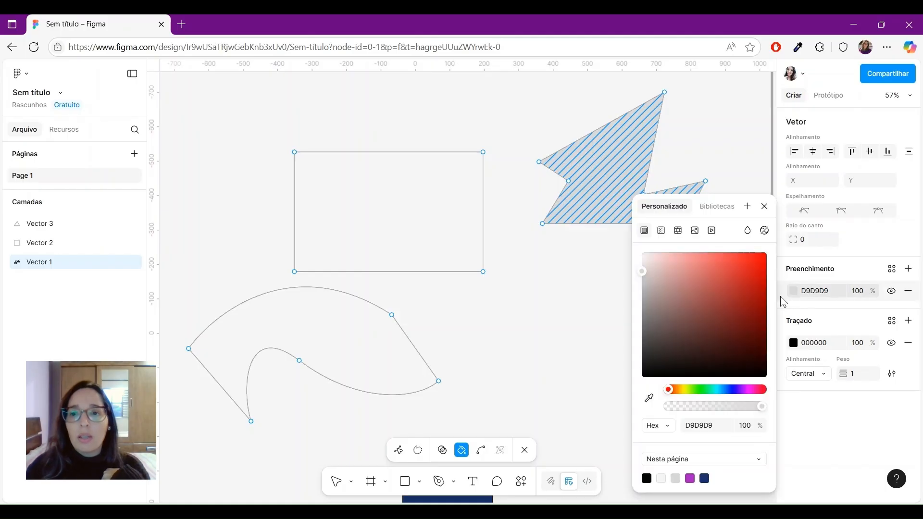
click(740, 261)
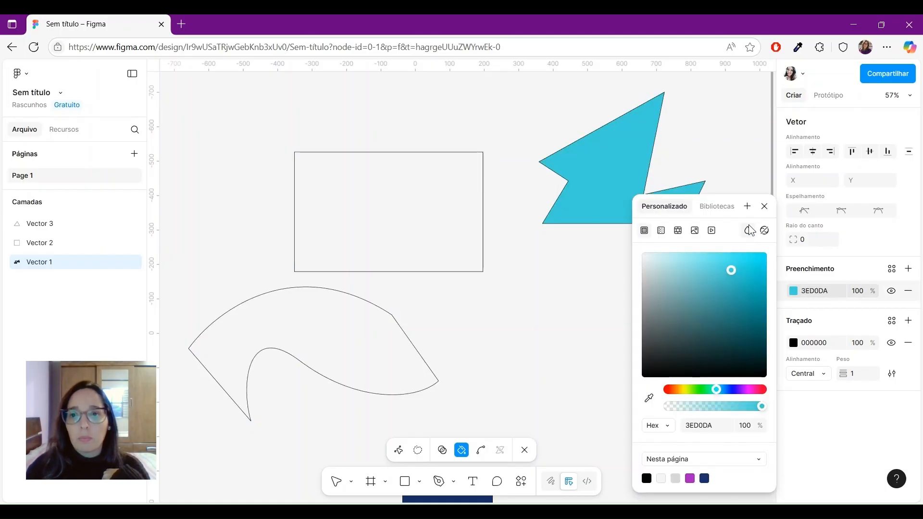
click(764, 206)
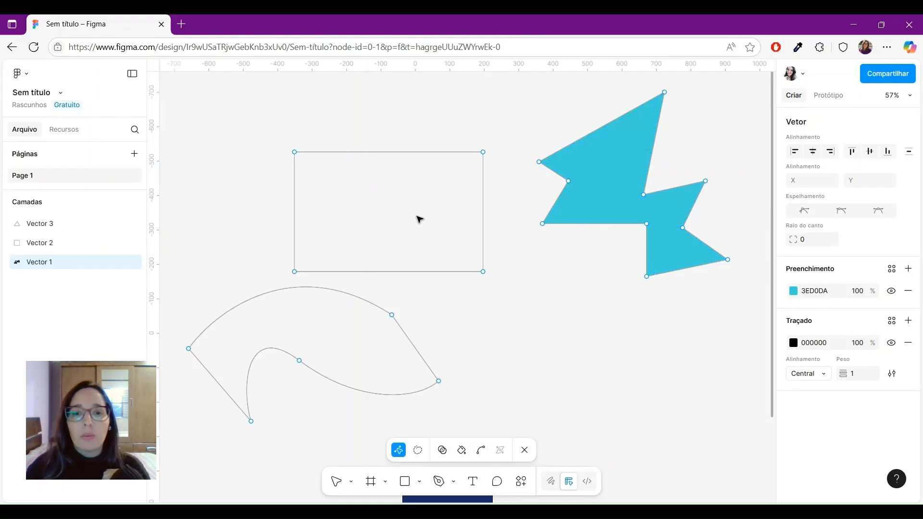
Paint a fill into the rectangle within the same vector and set its colour to the pink DA3EA1.
click(462, 451)
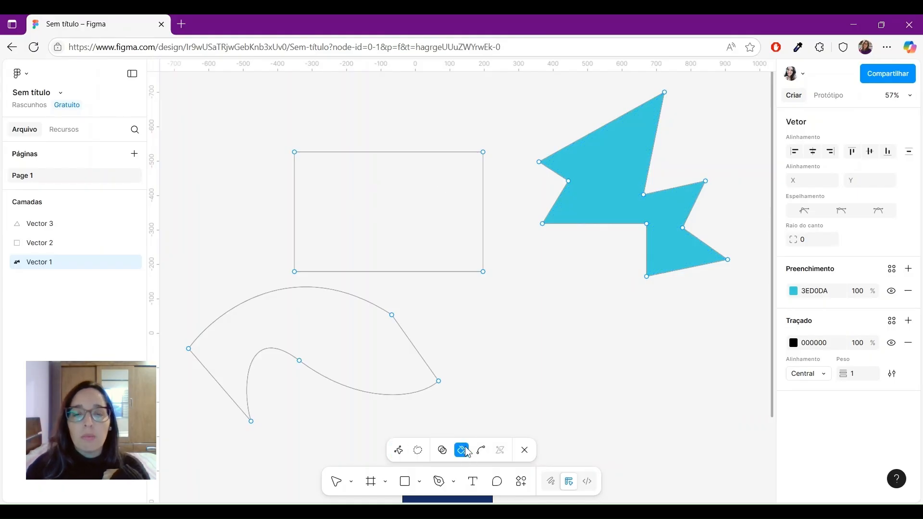
click(383, 210)
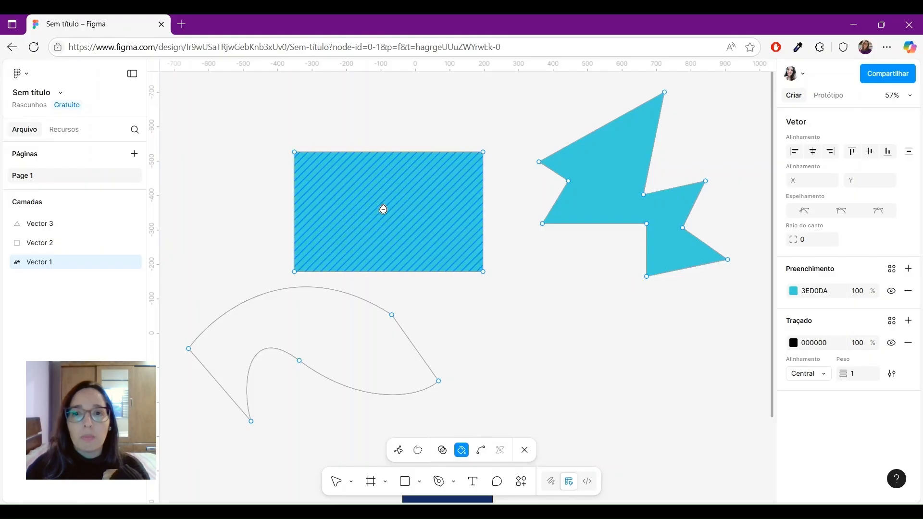
click(794, 294)
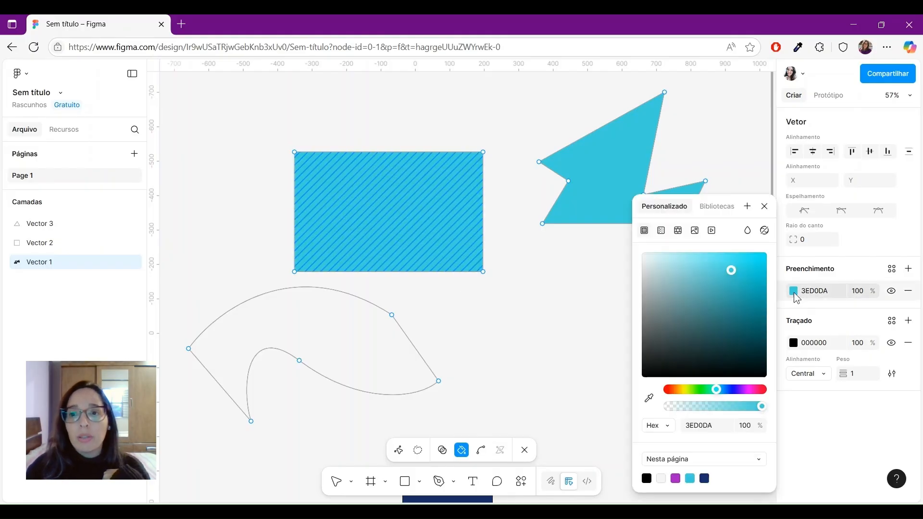
click(753, 390)
click(764, 206)
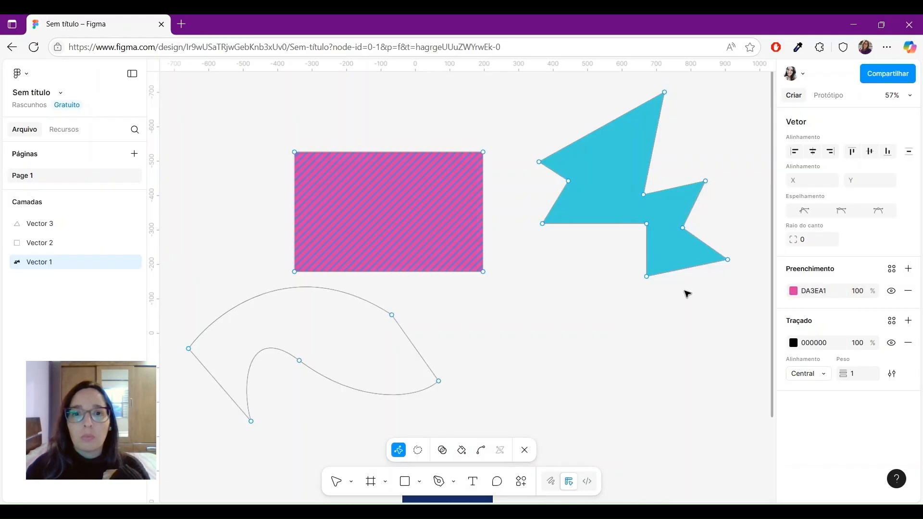
Paint a fill into the curved shape, set its colour to the red DA3E63, and clear the region selection.
click(462, 450)
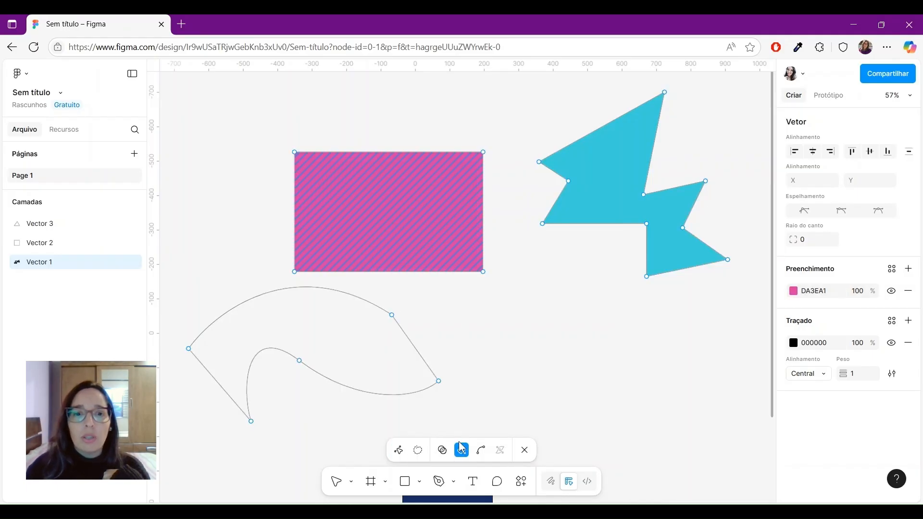
click(347, 344)
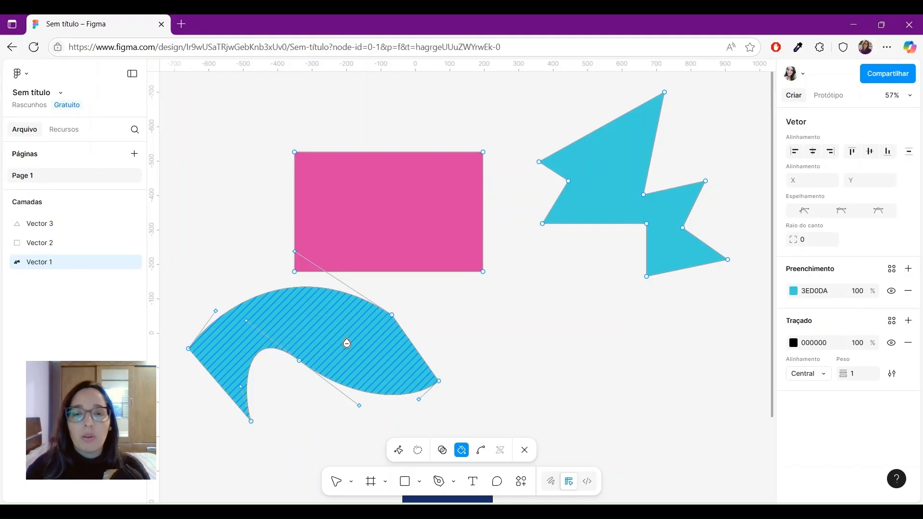
click(796, 292)
click(759, 390)
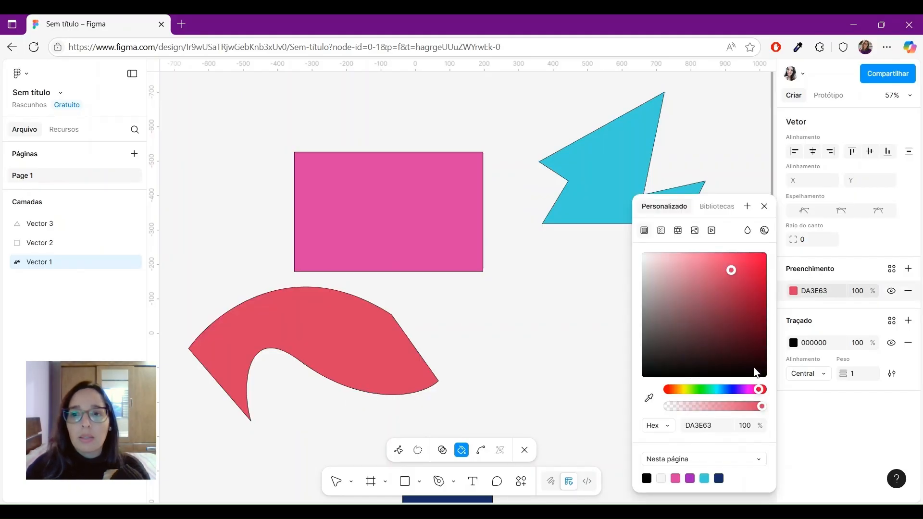
key(v)
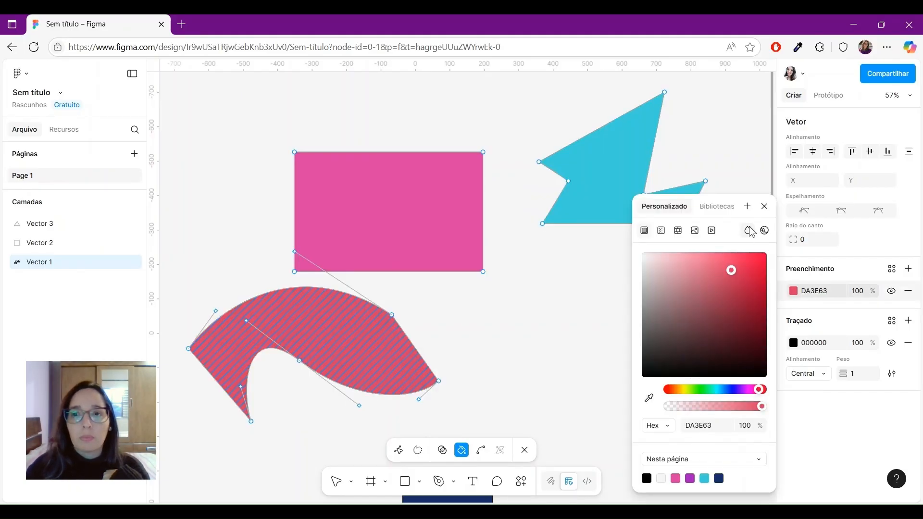
click(765, 206)
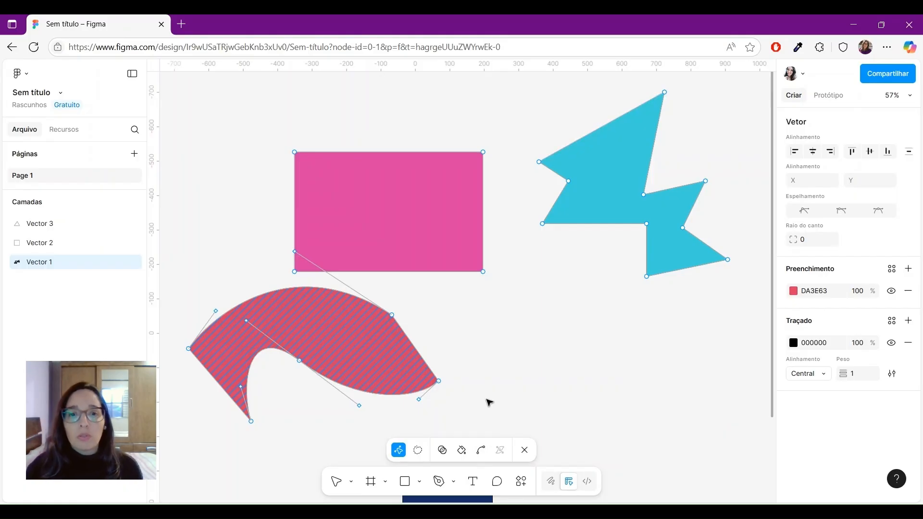
click(476, 403)
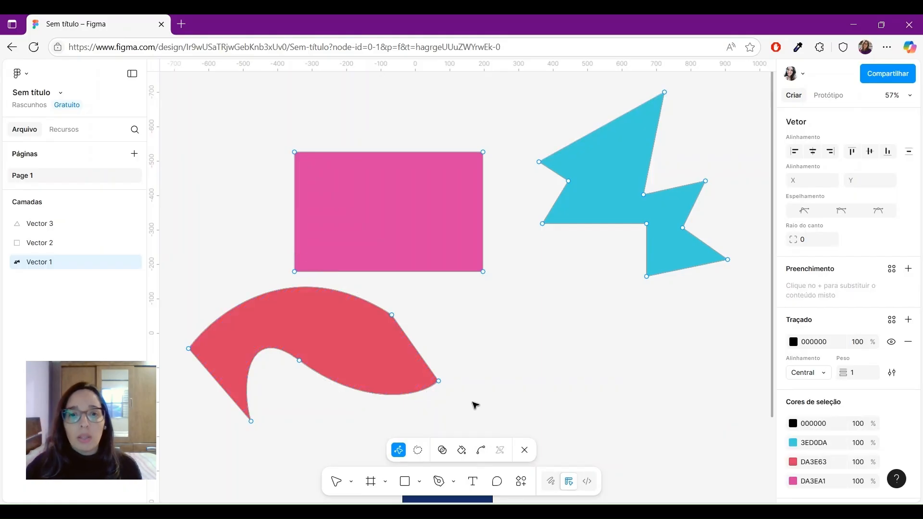
Round three corner points of the turquoise zigzag shape into curves with the Bend tool, and finish editing the vector.
click(481, 451)
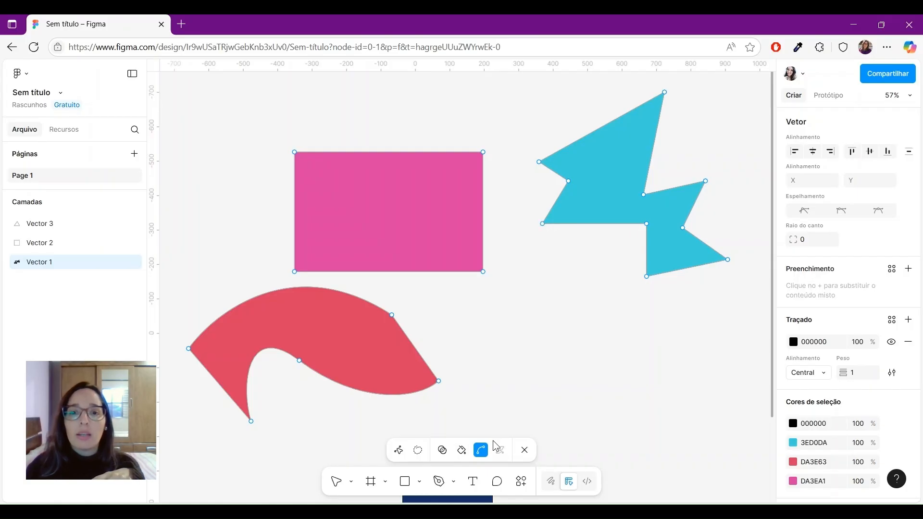
drag(544, 224, 578, 260)
drag(705, 183, 730, 209)
click(647, 275)
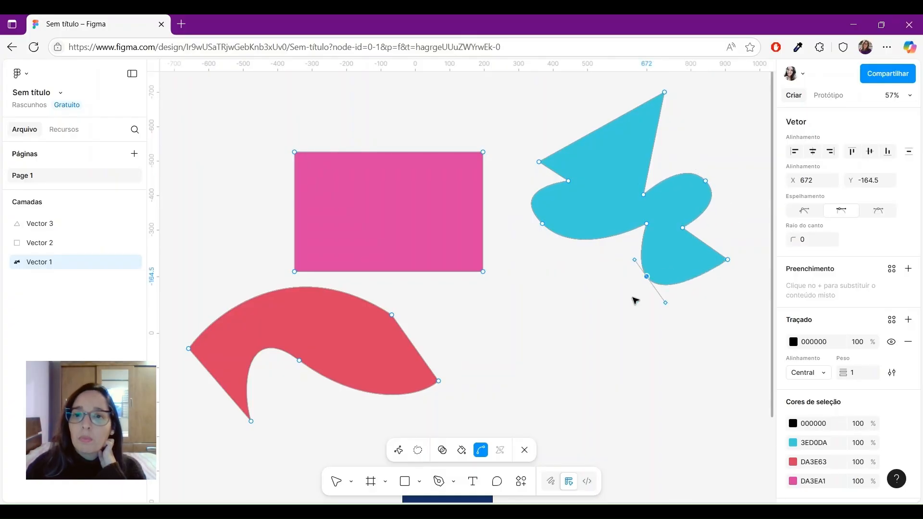
drag(647, 277, 683, 302)
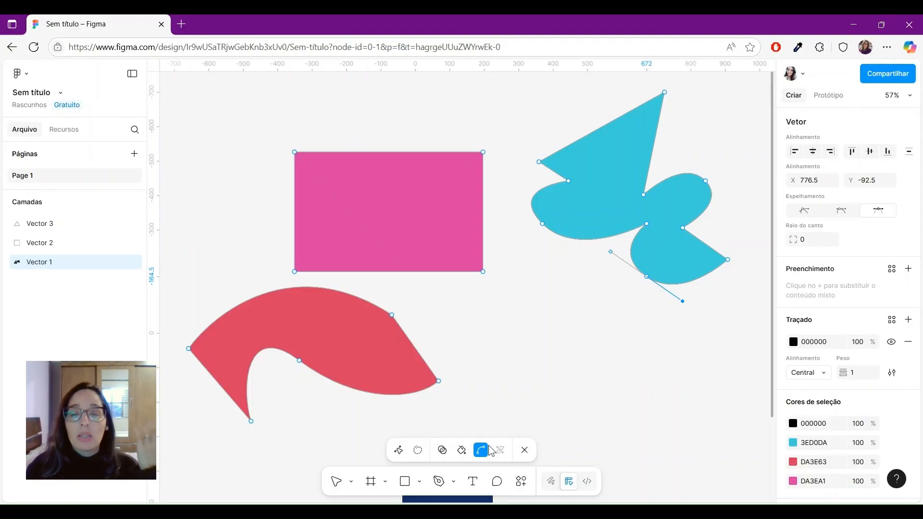
click(525, 450)
Open the purple triangle for vector editing and thicken its stroke from a width point on the left edge with the Variable width tool.
scroll(478, 264, down, 5)
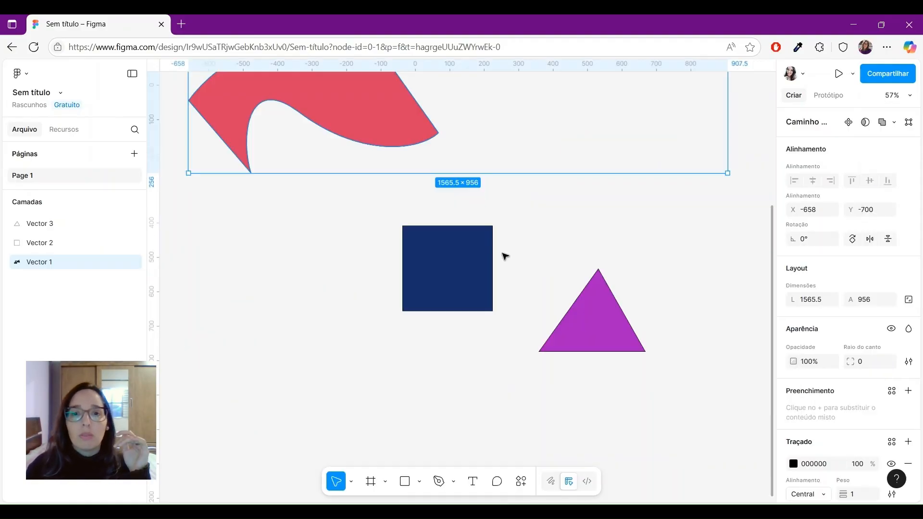
click(608, 332)
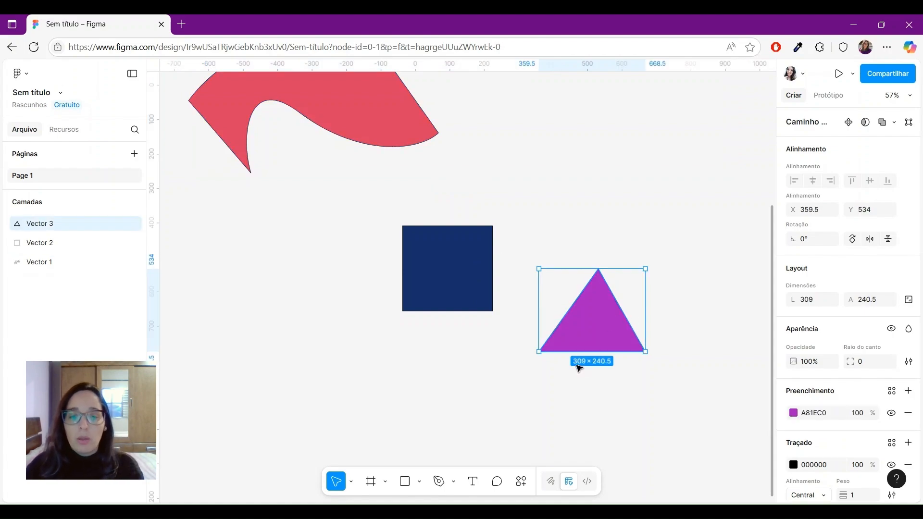
key(Return)
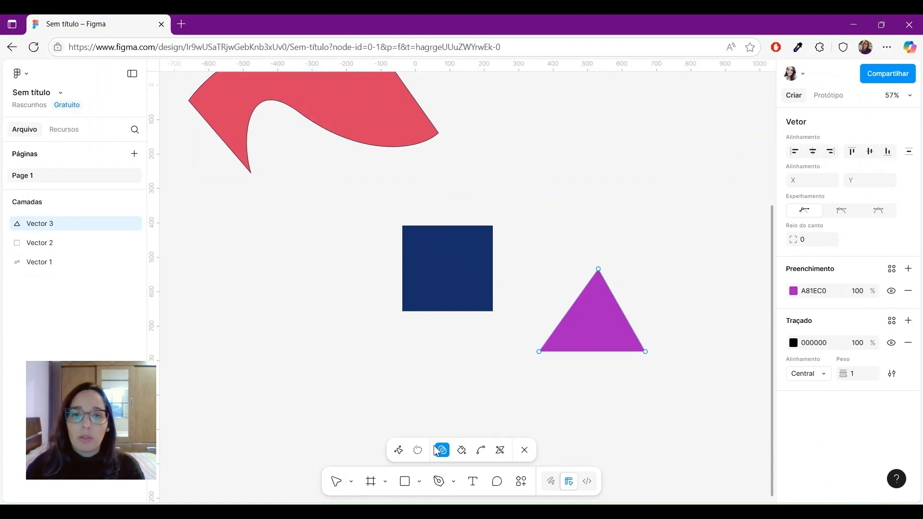
click(502, 453)
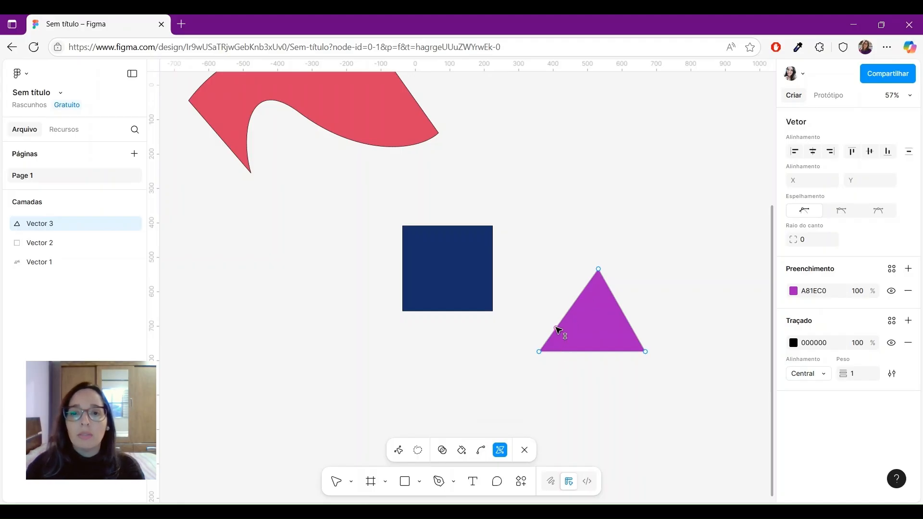
click(556, 329)
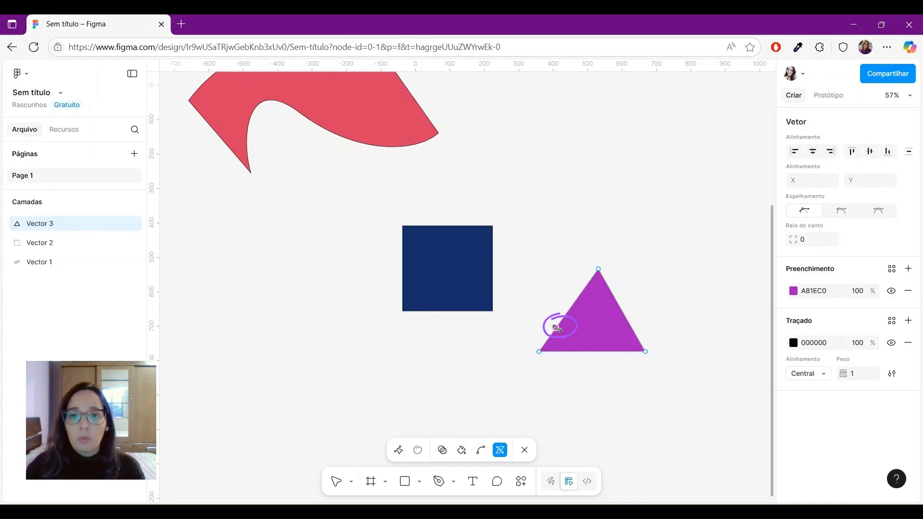
drag(553, 327, 547, 322)
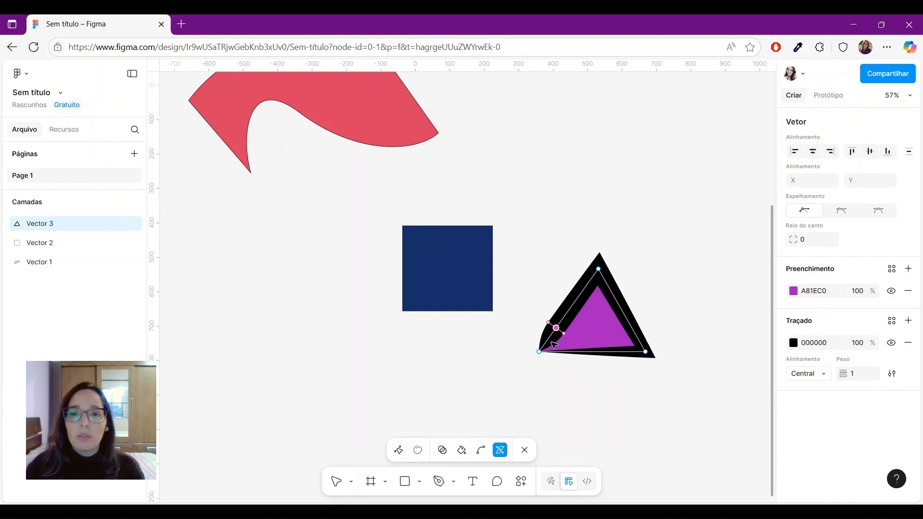
Reposition the stroke-width point along the triangle's left and right edges, and add a second, wider width point on its base.
drag(593, 288, 563, 335)
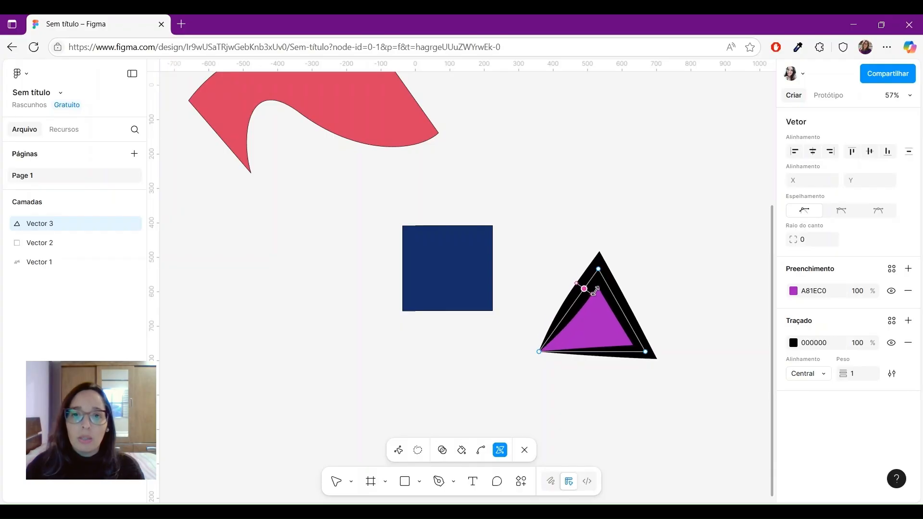
drag(599, 284, 622, 310)
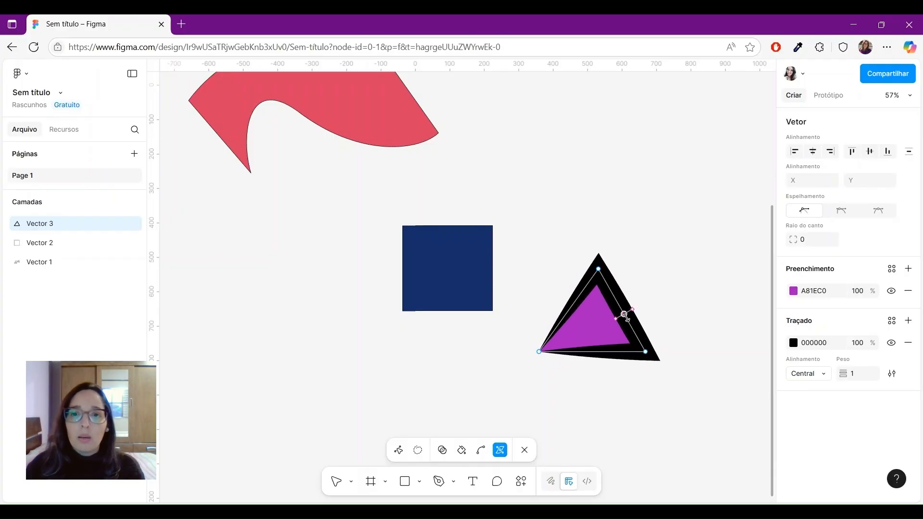
drag(612, 353, 621, 282)
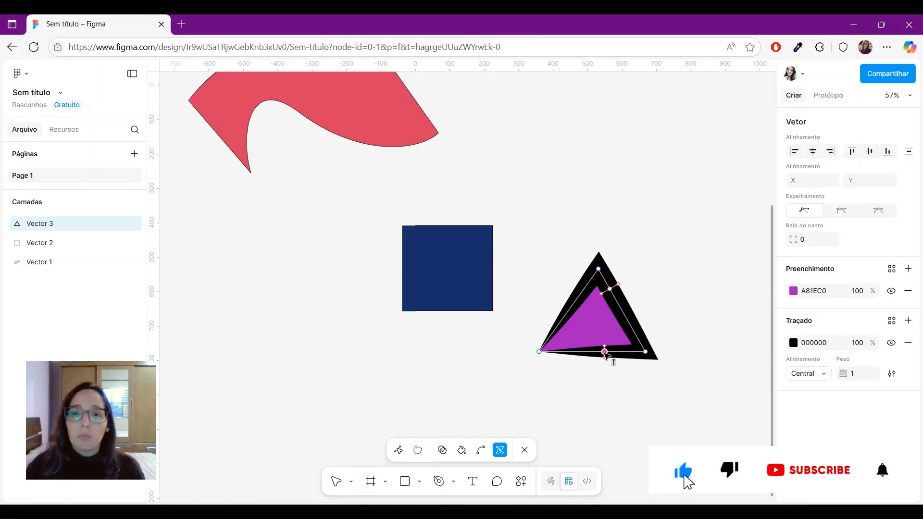
drag(604, 352, 625, 352)
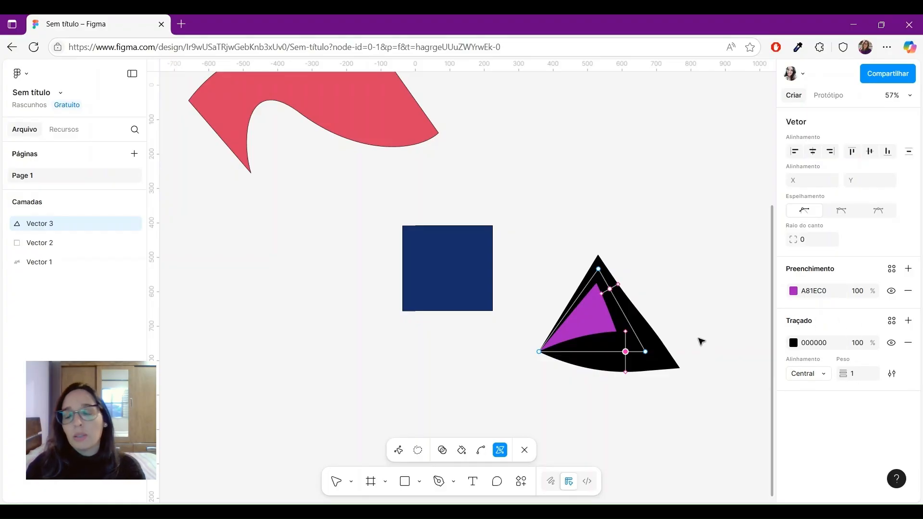
Finish editing the purple triangle vector and clear the selection.
click(438, 482)
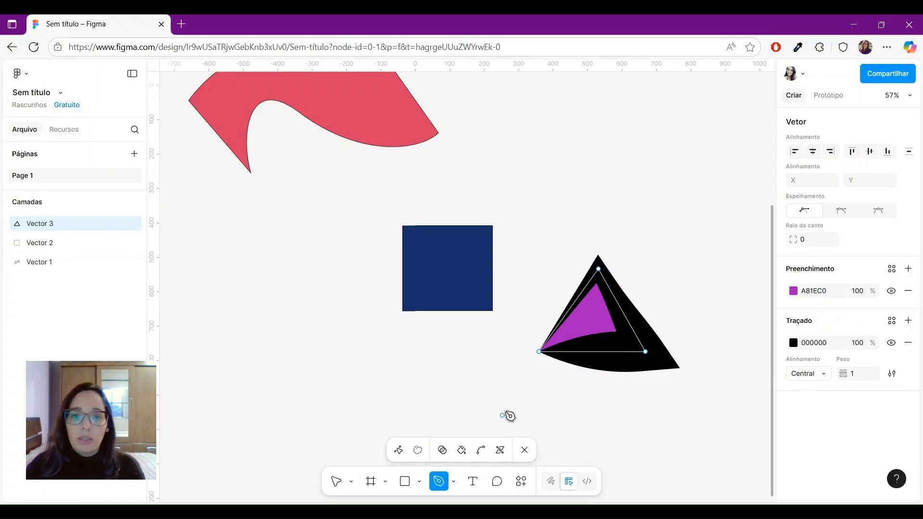
click(525, 450)
click(426, 445)
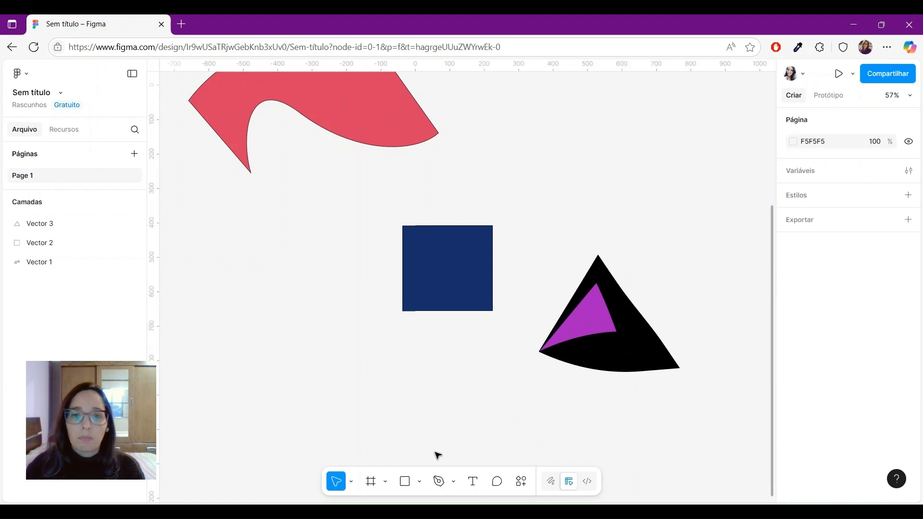
Draw a horizontal line about 476.5 long with the Pen tool, move it below the blue square, and deselect it.
click(439, 483)
click(286, 369)
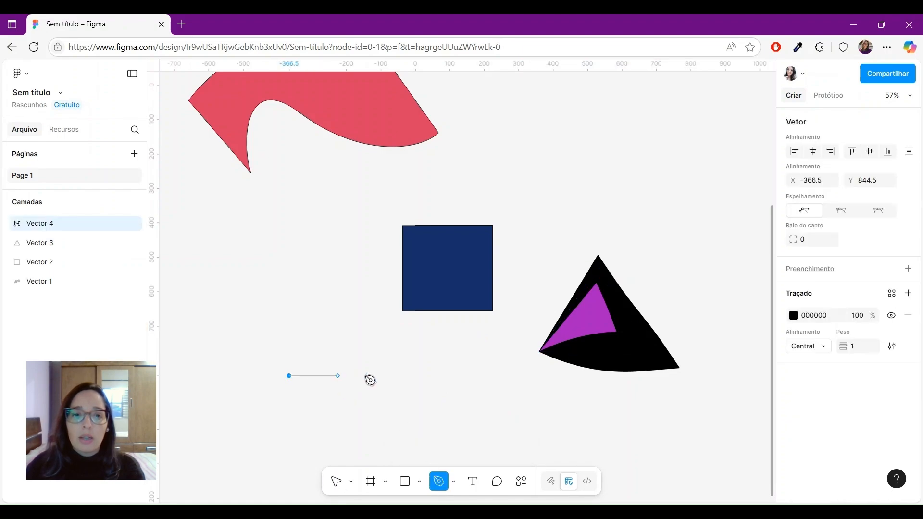
click(450, 369)
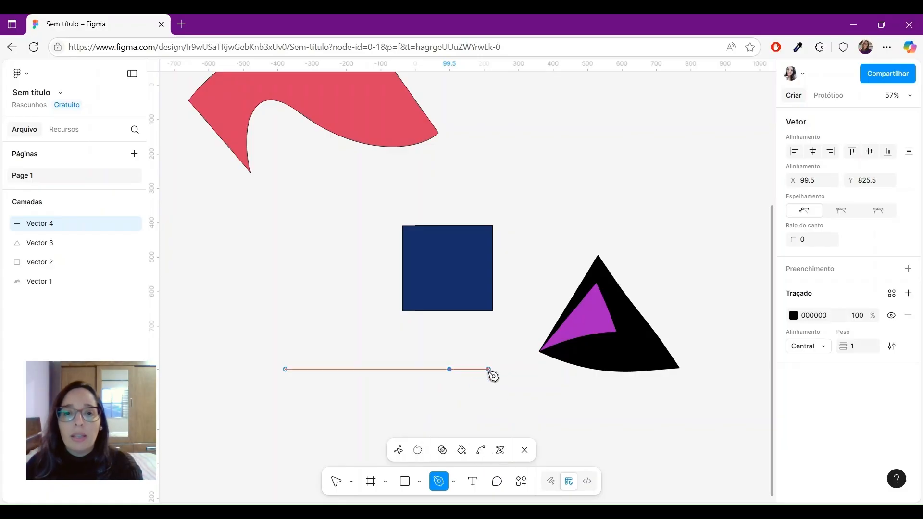
key(Escape)
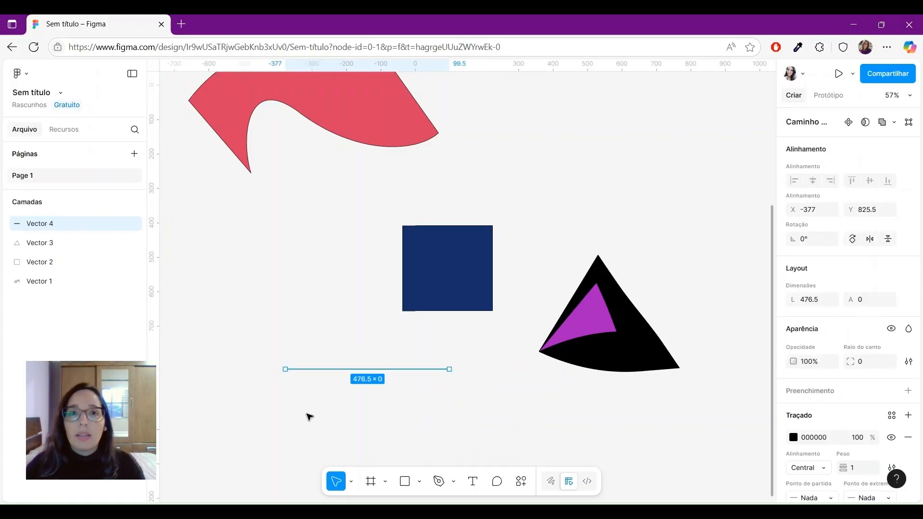
drag(385, 369, 435, 376)
scroll(481, 381, up, 5)
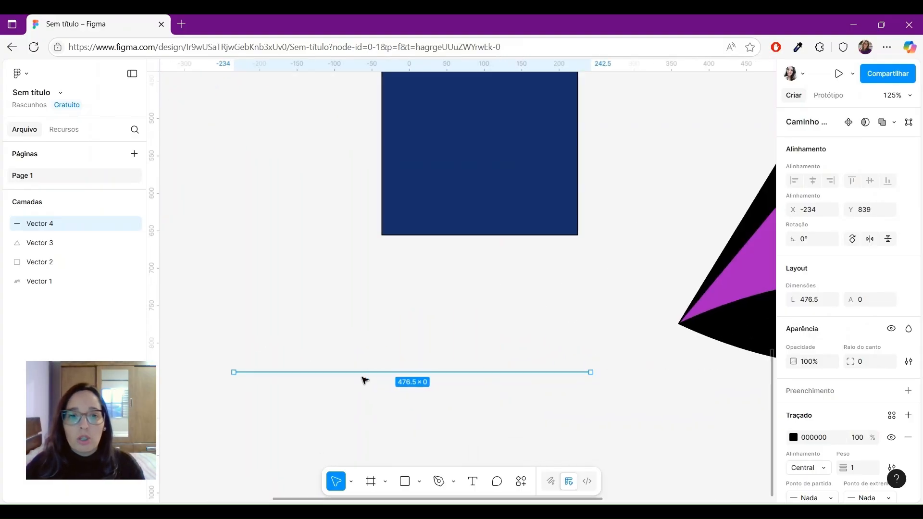
scroll(370, 387, up, 3)
key(Escape)
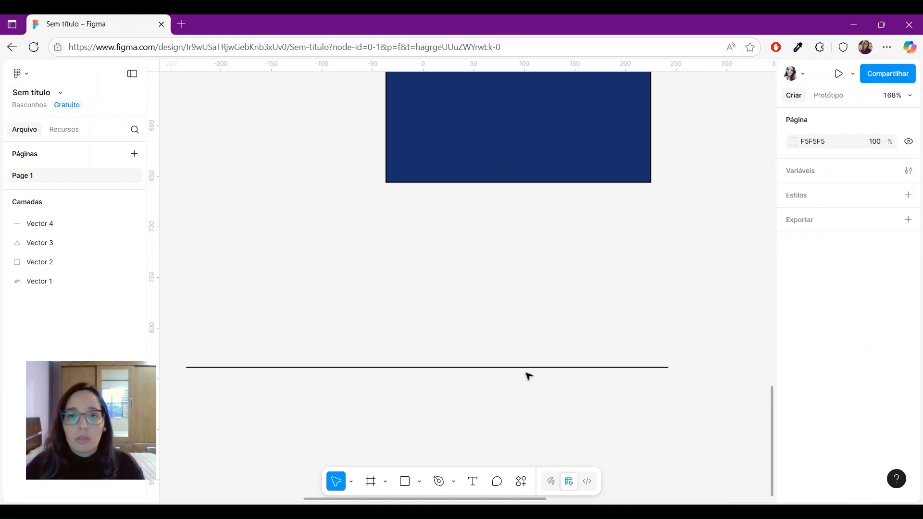
Open the horizontal line for vector editing and thicken its stroke from two Variable width points, one near each end.
click(528, 370)
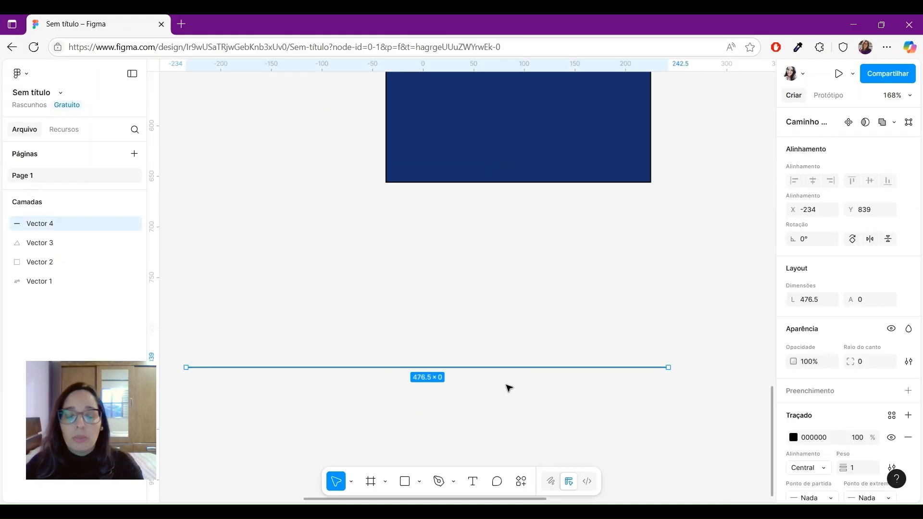
key(Return)
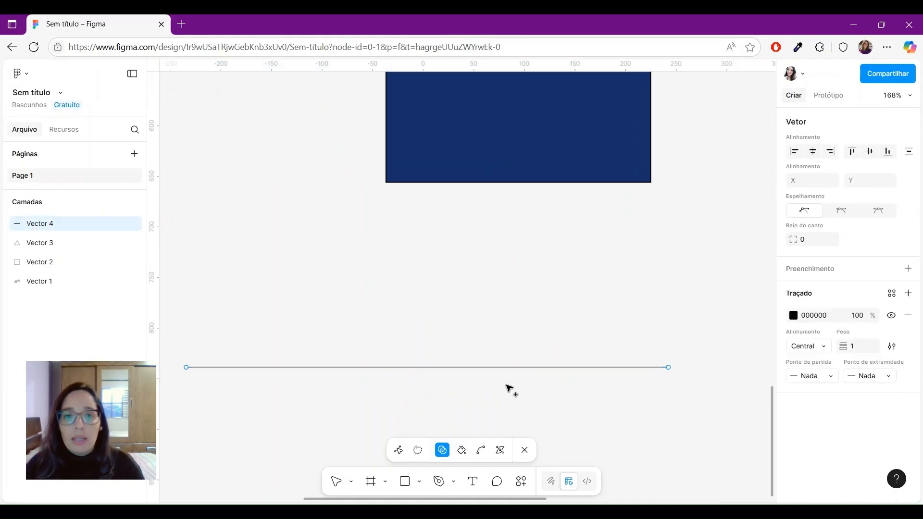
click(500, 451)
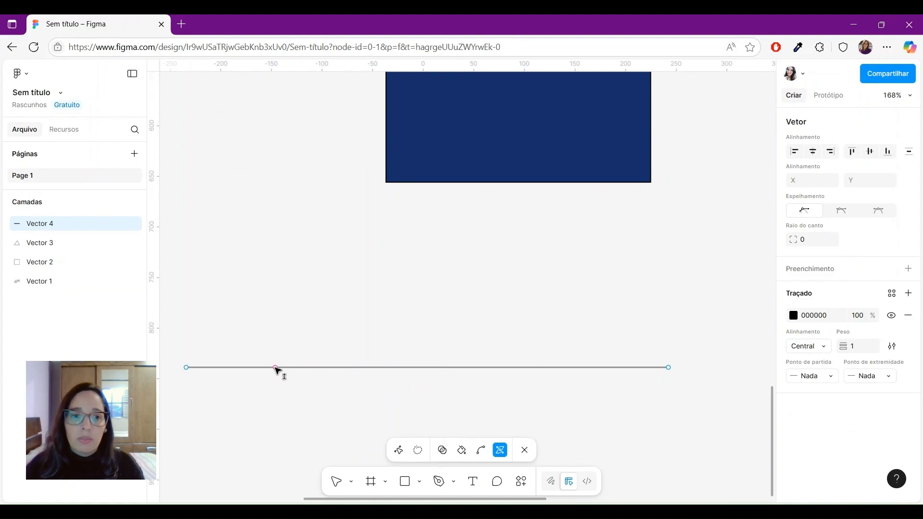
click(619, 367)
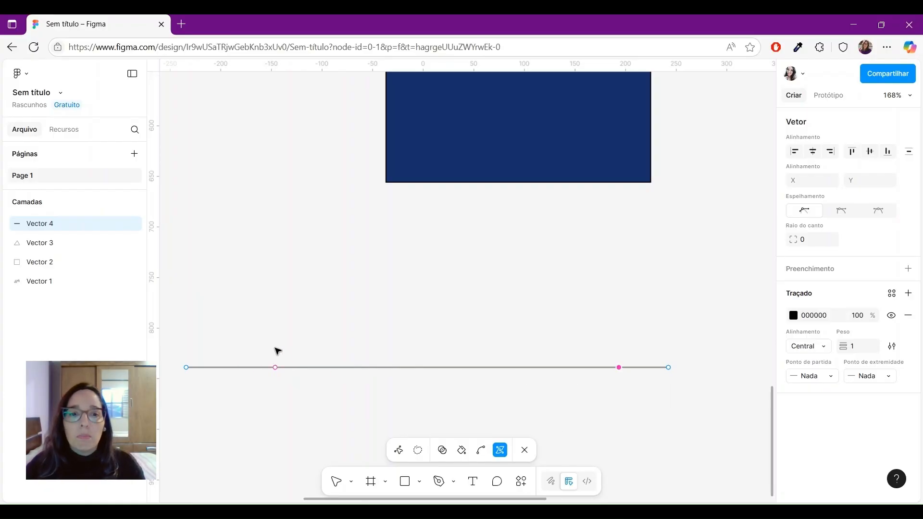
drag(275, 368, 275, 350)
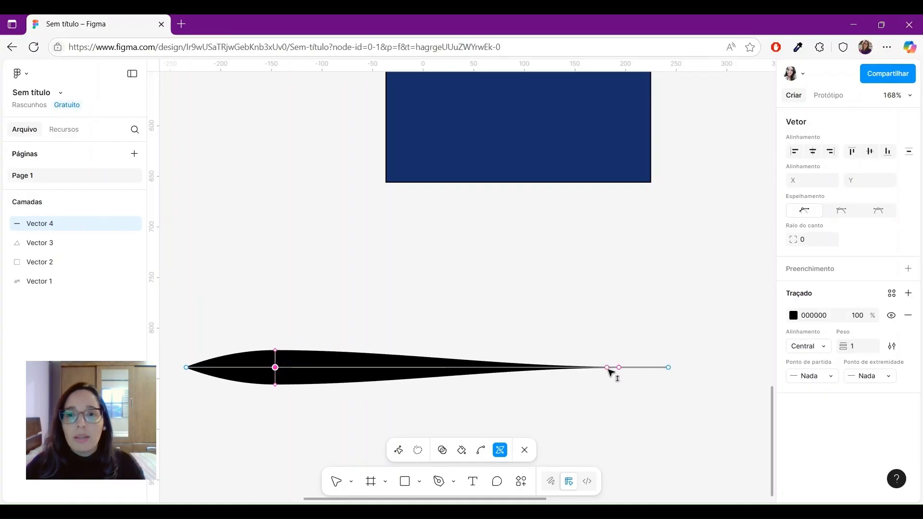
mouse_move(619, 368)
mouse_down()
mouse_move(622, 278)
mouse_move(620, 338)
mouse_move(583, 367)
mouse_move(388, 368)
mouse_move(633, 368)
mouse_move(570, 369)
mouse_move(625, 369)
mouse_up()
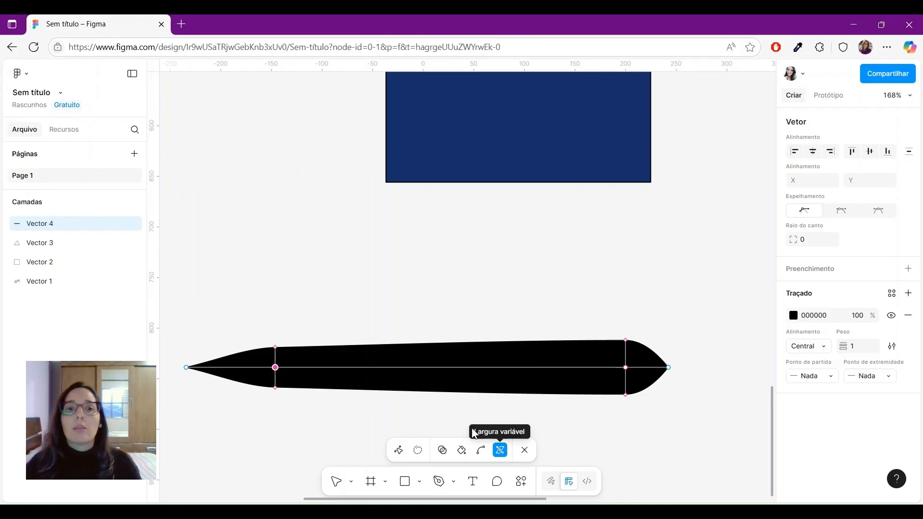
scroll(368, 304, down, 5)
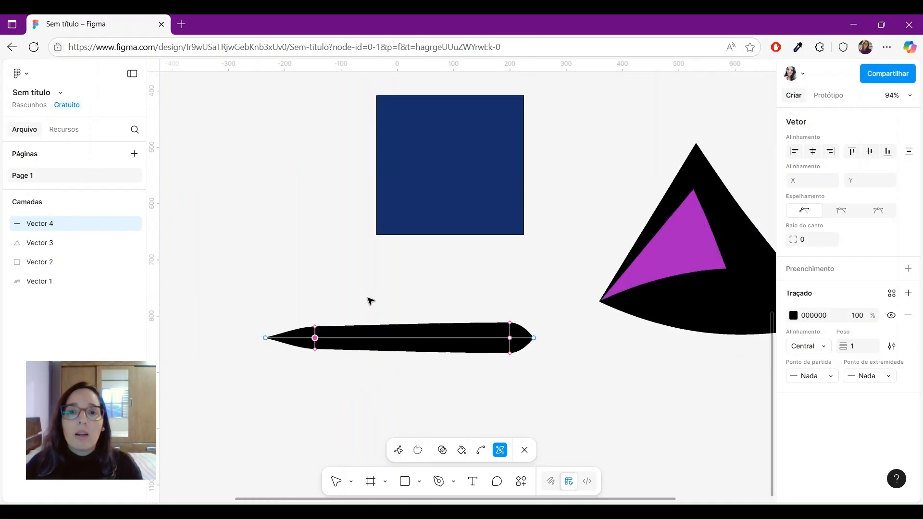
scroll(400, 240, down, 2)
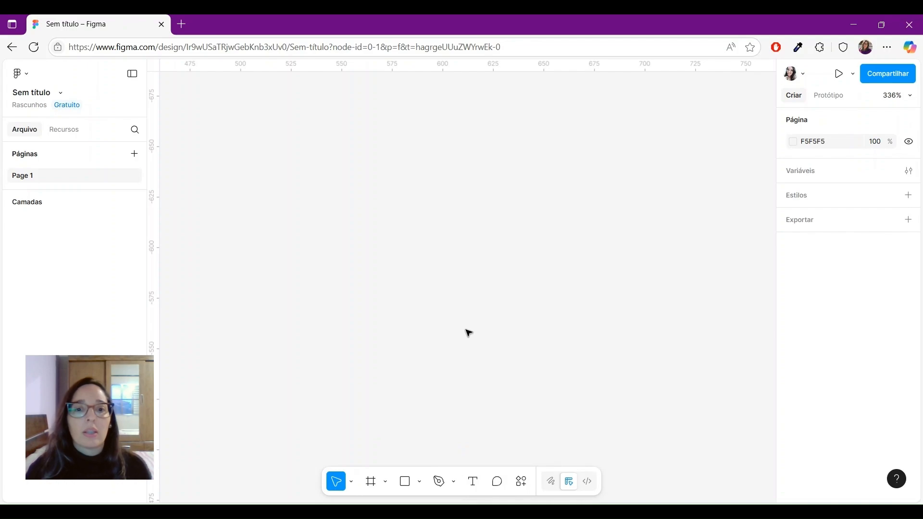
Draw a freehand S-shaped curve about 110 wide on the empty canvas with the Pencil tool in black, weight 4.
click(455, 483)
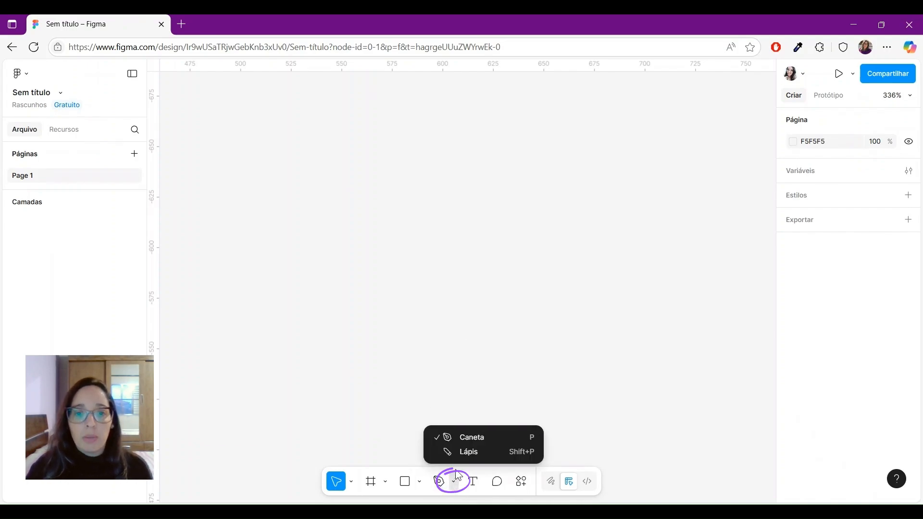
click(469, 449)
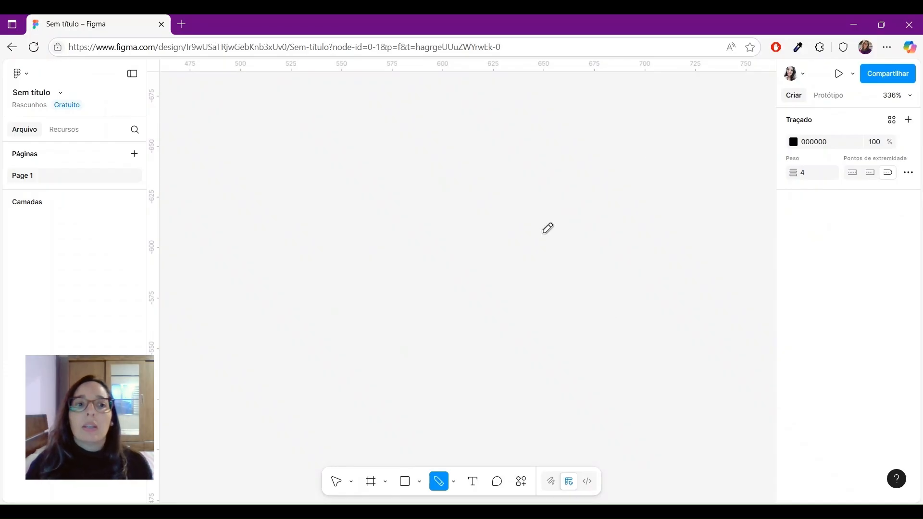
mouse_move(382, 292)
mouse_down()
mouse_move(398, 206)
mouse_move(554, 196)
mouse_move(605, 132)
mouse_up()
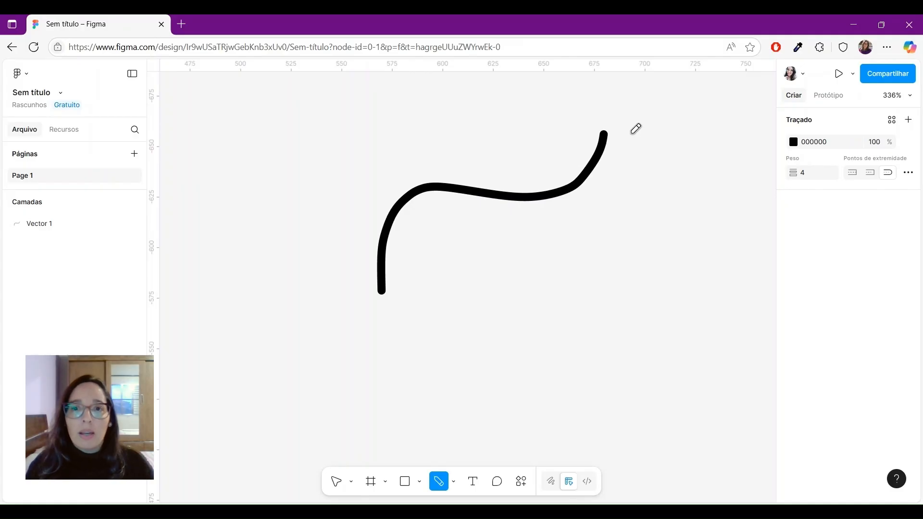
Set the pencil stroke colour to the red E74040 and draw a wavy stroke below the black curve.
ctrl+scroll(609, 128, up, 3)
ctrl+scroll(618, 151, up, 2)
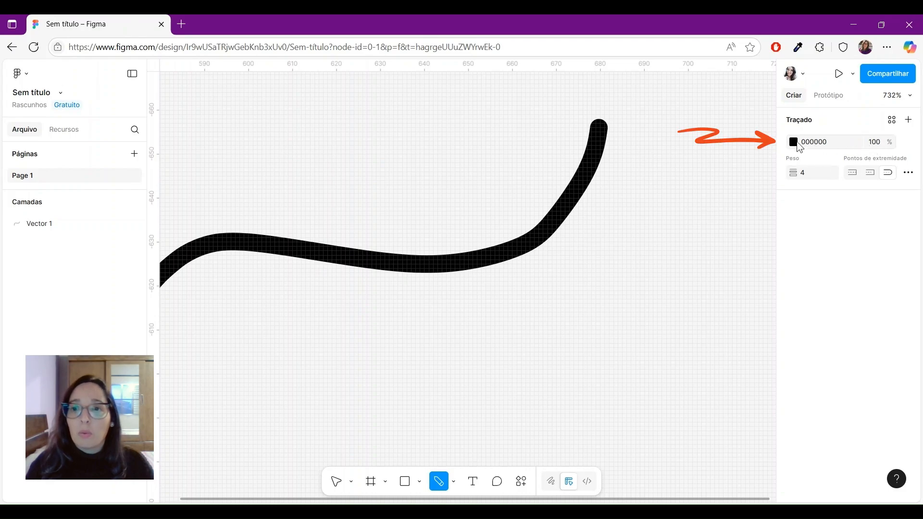
click(796, 147)
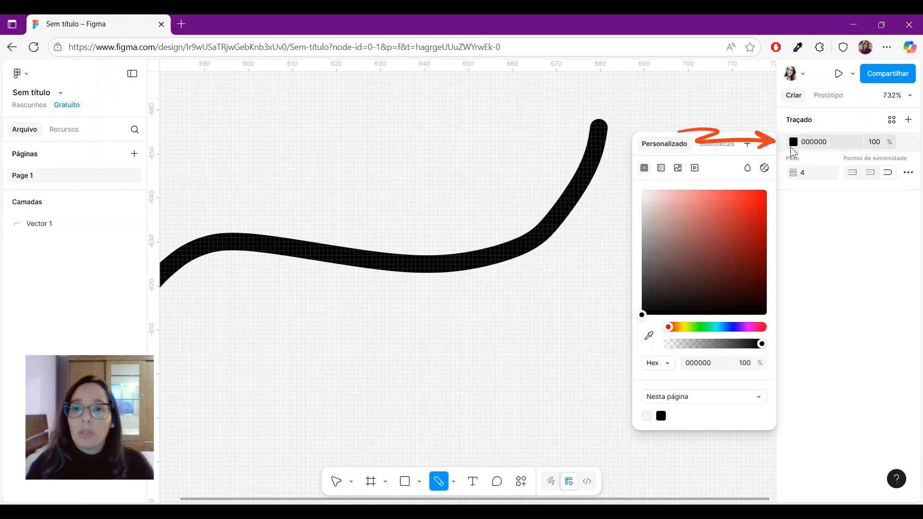
click(732, 201)
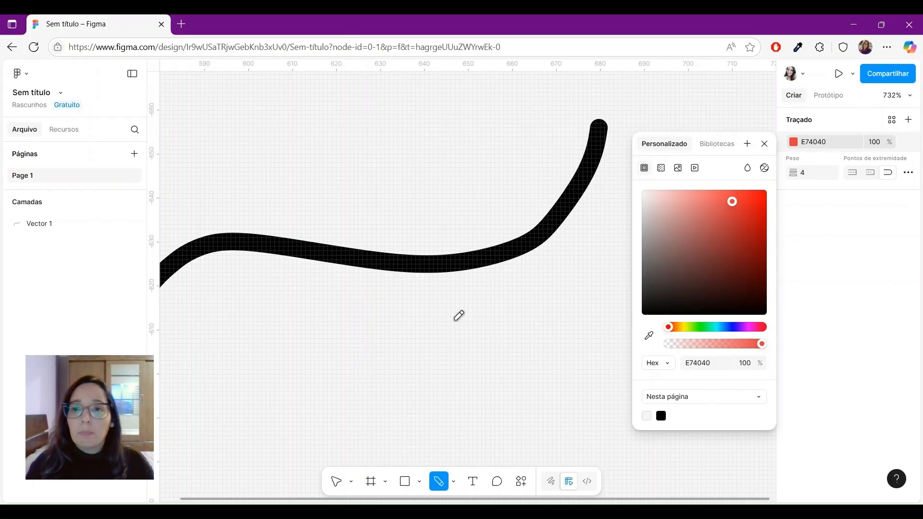
drag(446, 327, 644, 256)
Set the pencil weight to 10 and draw a thick red curve starting at the black curve's rising end.
click(796, 171)
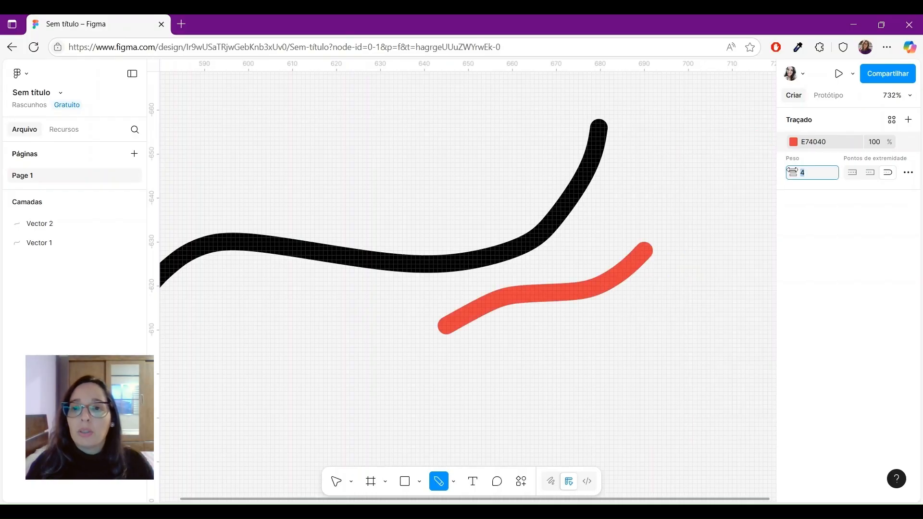
text(10)
key(Return)
mouse_move(595, 219)
mouse_down()
mouse_move(690, 159)
mouse_move(713, 126)
mouse_up()
Set the pencil weight to 7 and draw two strokes above the black curve: a curved one and a straight one with square ends.
click(795, 172)
text(7)
key(Return)
drag(391, 147, 524, 107)
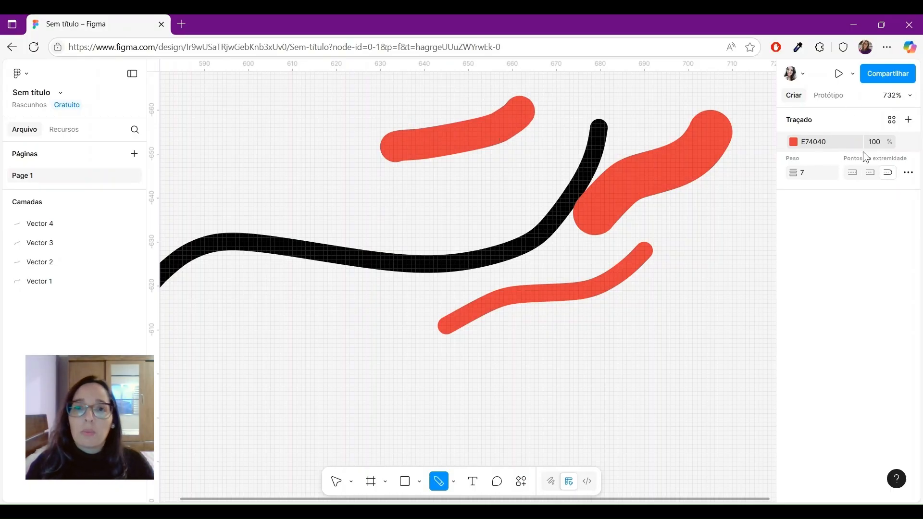
click(870, 172)
drag(292, 197, 445, 198)
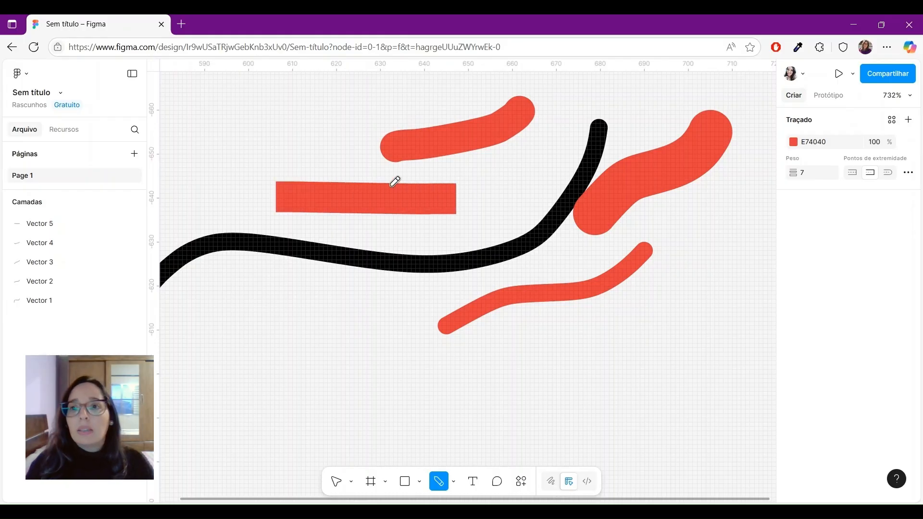
Change the pencil's stroke style to dashed (Tracejado) and draw a short stroke and a long wavy stroke below the others.
click(908, 173)
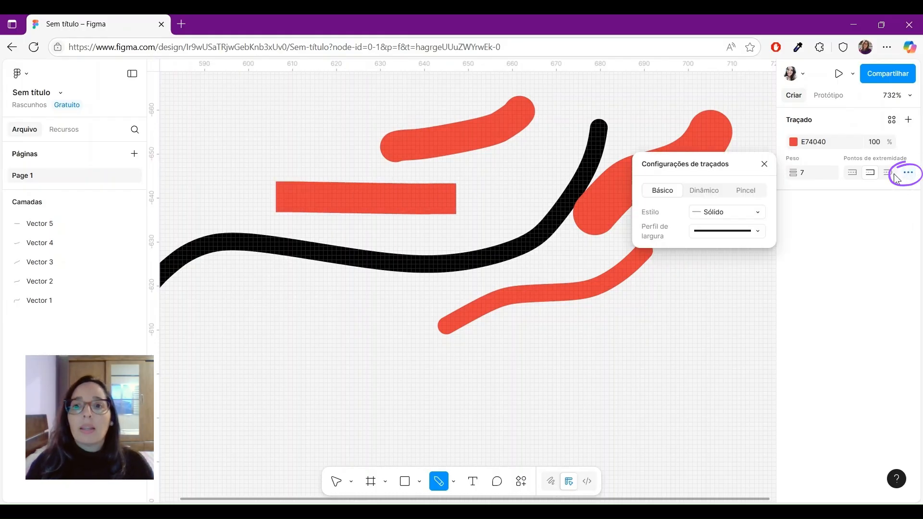
click(707, 217)
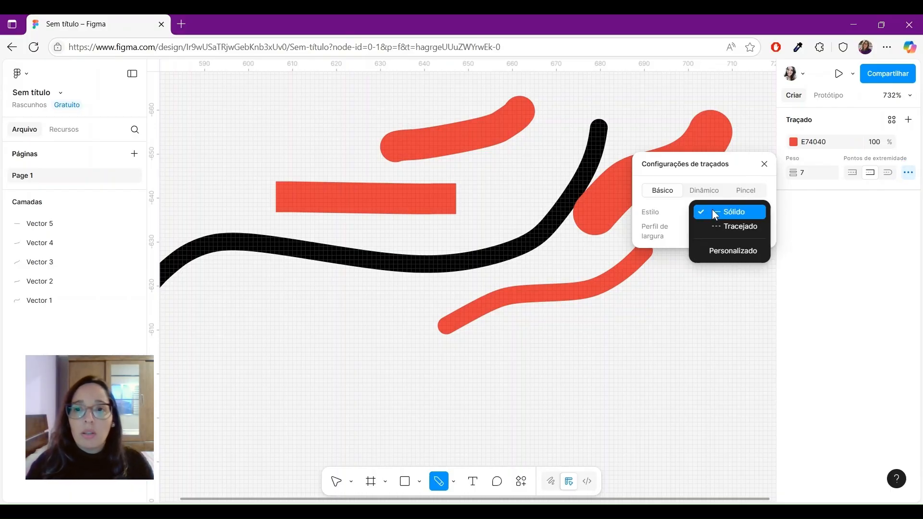
click(728, 228)
drag(656, 234, 682, 232)
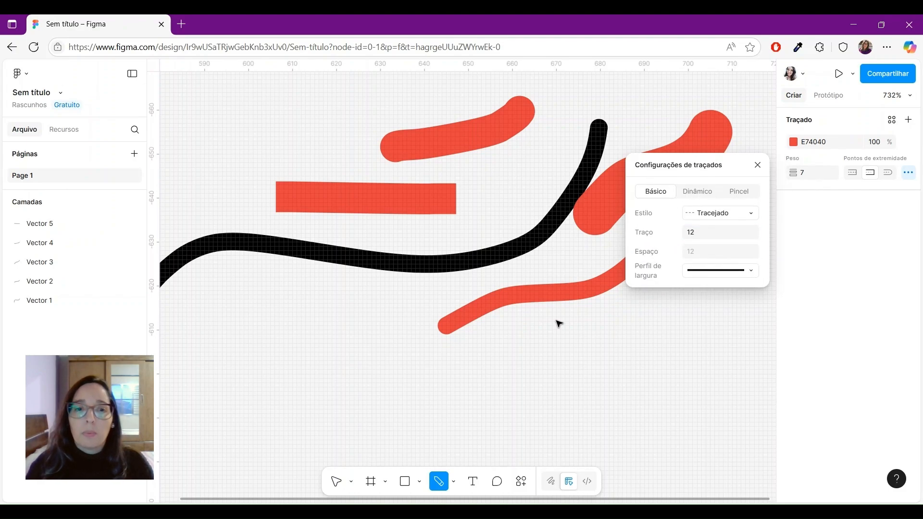
drag(252, 378, 280, 377)
mouse_move(311, 418)
mouse_down()
mouse_move(679, 352)
mouse_move(711, 313)
mouse_up()
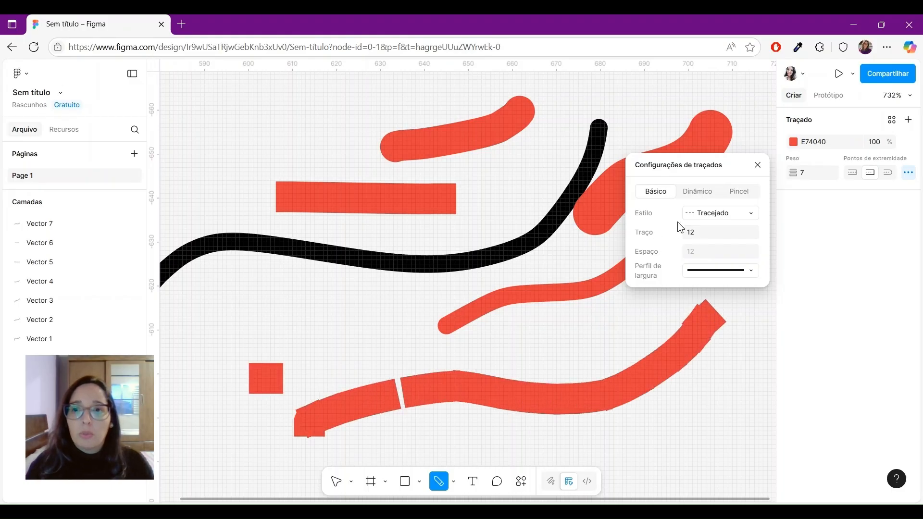
Set the pencil weight to 2 and draw a dashed curve, and with the dash length set to 4 draw two more dashed strokes.
drag(790, 177, 788, 177)
mouse_move(210, 185)
mouse_down()
mouse_move(241, 159)
mouse_move(374, 100)
mouse_up()
click(690, 234)
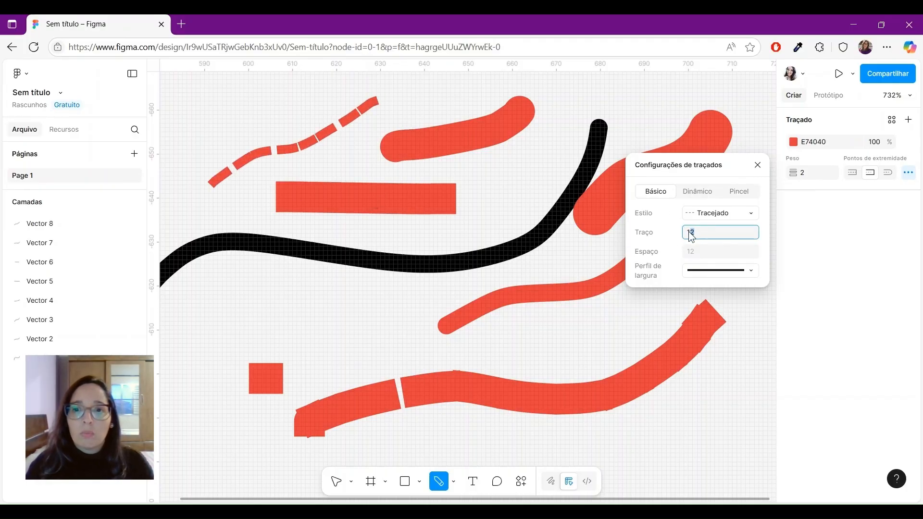
drag(686, 232, 674, 231)
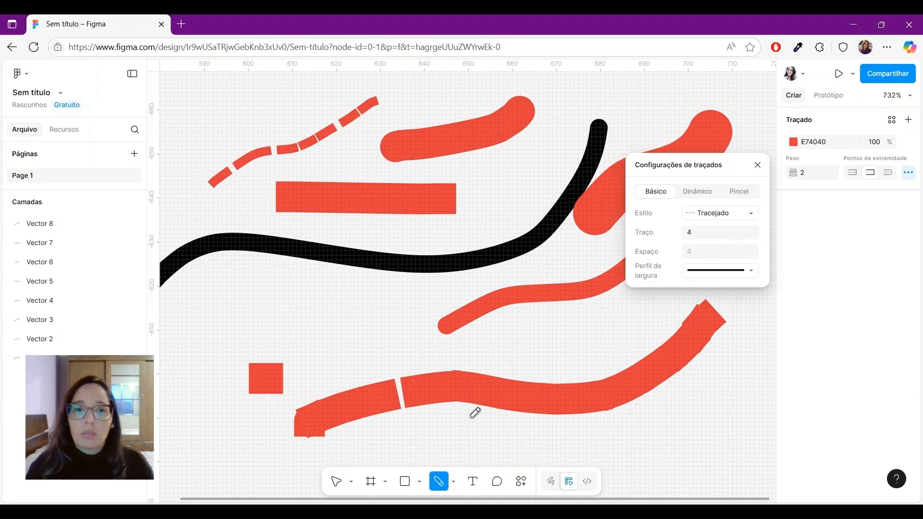
mouse_move(226, 327)
mouse_down()
mouse_move(280, 306)
mouse_move(416, 283)
mouse_up()
mouse_move(344, 368)
mouse_down()
mouse_move(571, 348)
mouse_move(665, 324)
mouse_up()
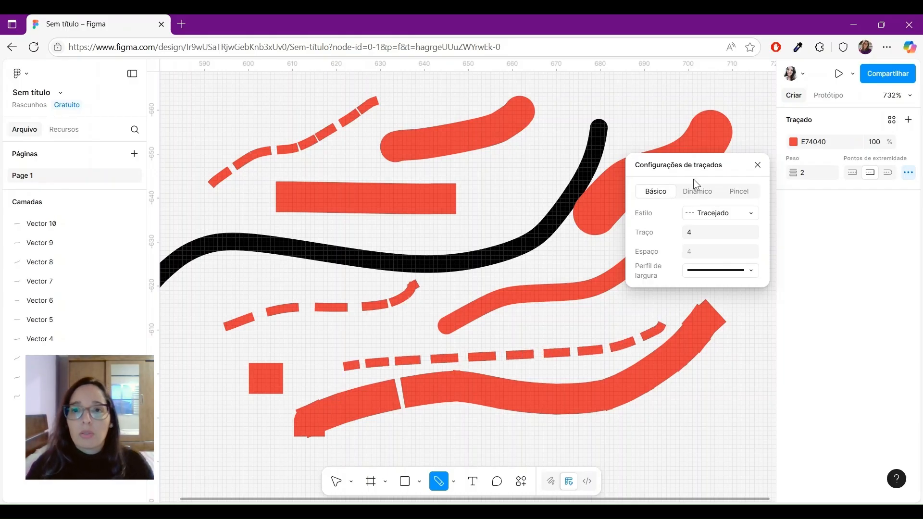
View the dynamic stroke settings, switch the pencil to the brush (Pincel) stroke type, and choose a different brush shape.
click(695, 195)
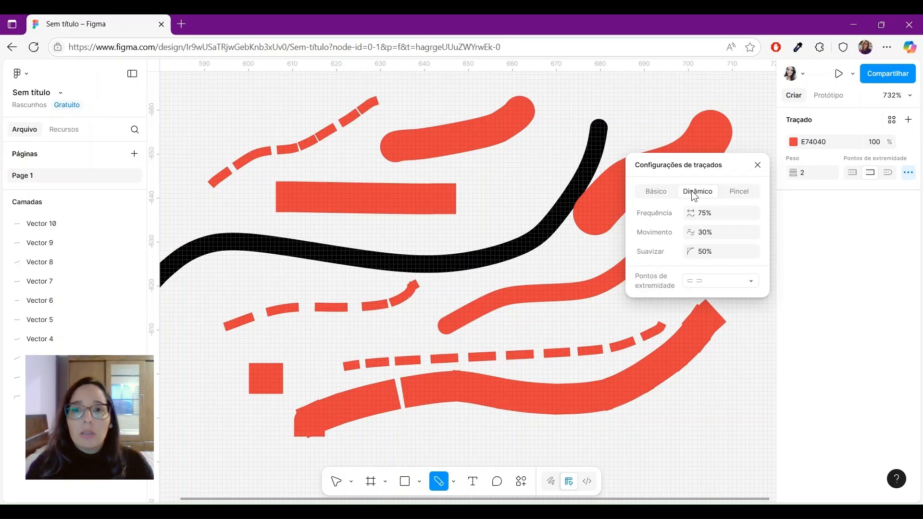
click(750, 191)
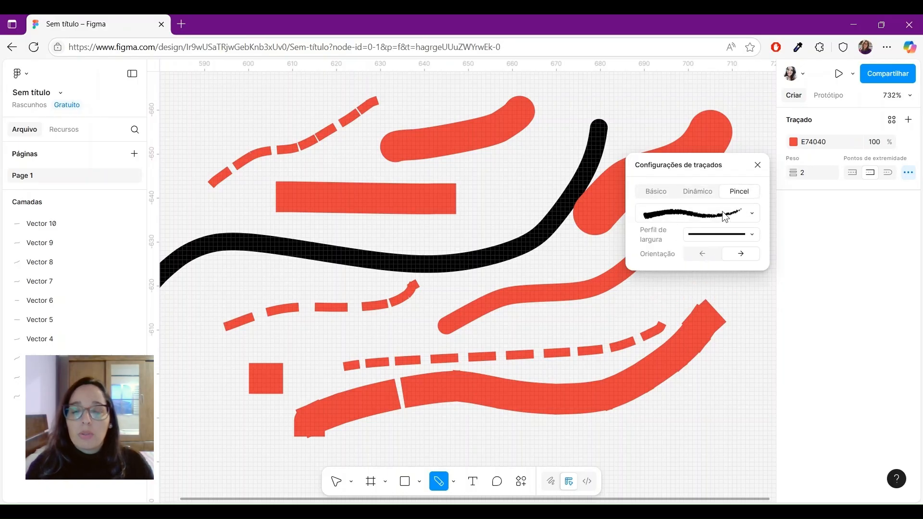
click(734, 218)
click(557, 243)
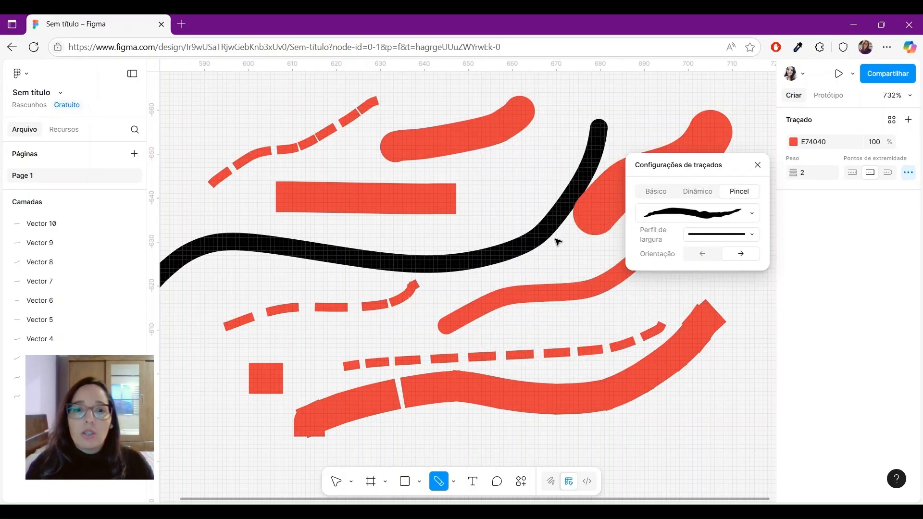
scroll(403, 385, down, 5)
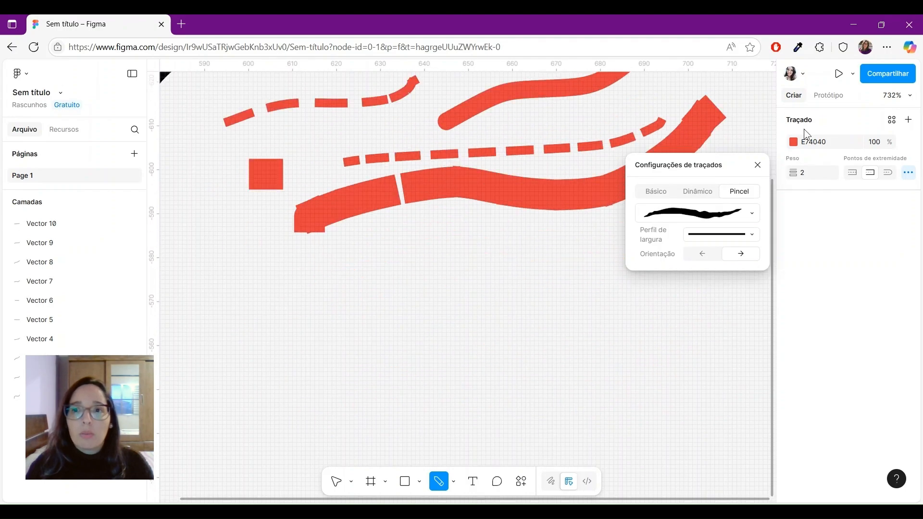
Set the pencil colour to blue 3032D2 and draw a wavy brush stroke below the red strokes.
click(795, 142)
click(731, 327)
click(738, 213)
mouse_move(239, 395)
mouse_down()
mouse_move(313, 327)
mouse_move(487, 298)
mouse_move(514, 251)
mouse_up()
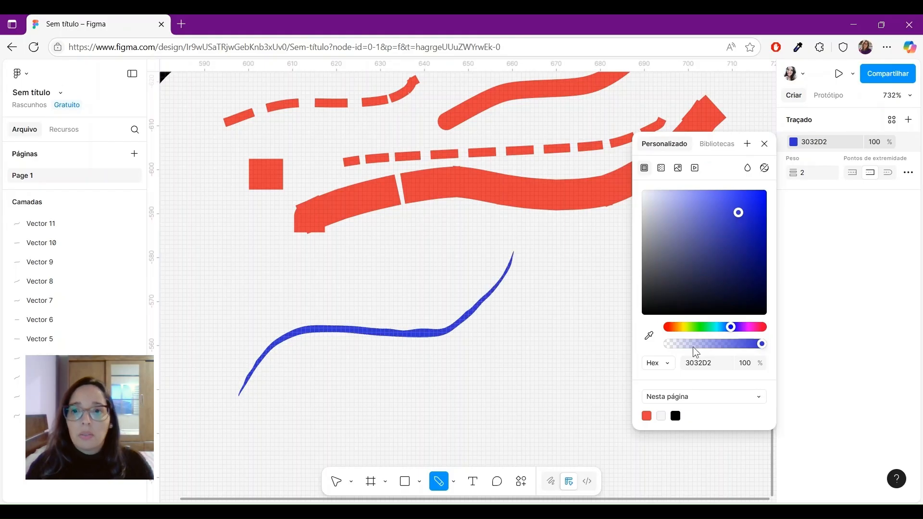
Draw a wavy stroke below the blue one with the Noir brush and another above it with the Rom-com brush.
click(908, 171)
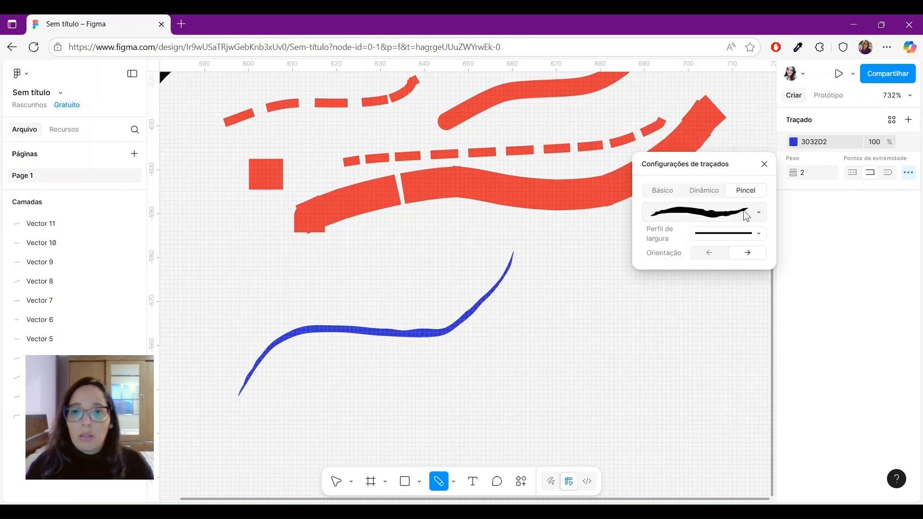
click(712, 212)
scroll(573, 322, down, 2)
scroll(571, 318, down, 2)
click(567, 255)
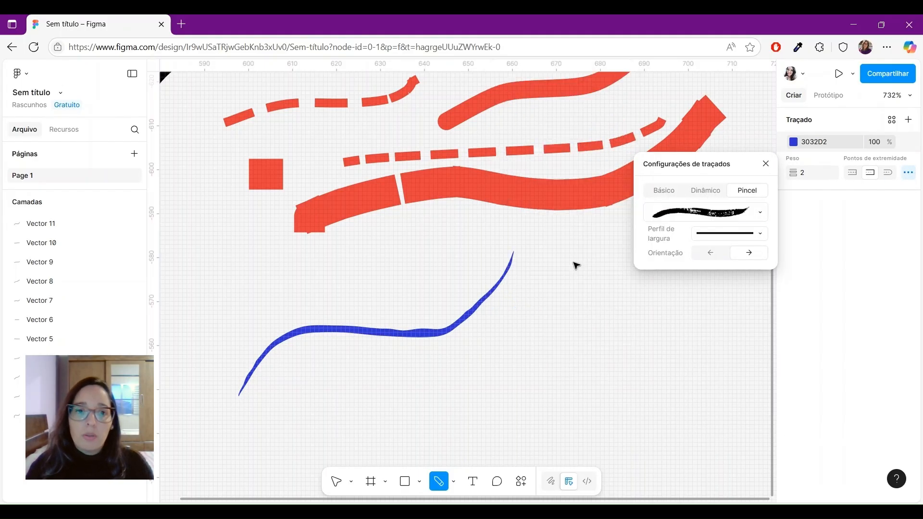
mouse_move(316, 436)
mouse_down()
mouse_move(350, 390)
mouse_move(601, 294)
mouse_up()
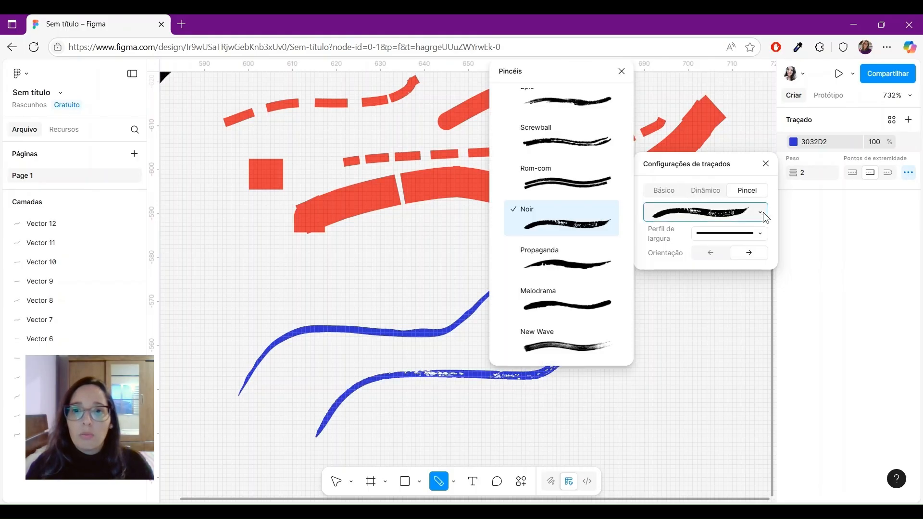
click(607, 183)
mouse_move(331, 290)
mouse_down()
mouse_move(449, 237)
mouse_move(537, 229)
mouse_up()
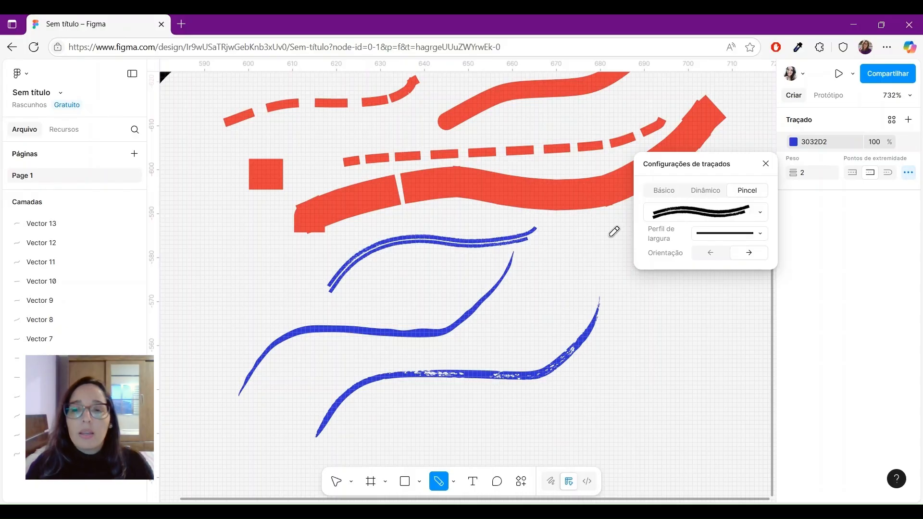
Switch the pencil to the dynamic (Dinâmico) stroke type and place a dot below the end of the Noir stroke.
click(764, 234)
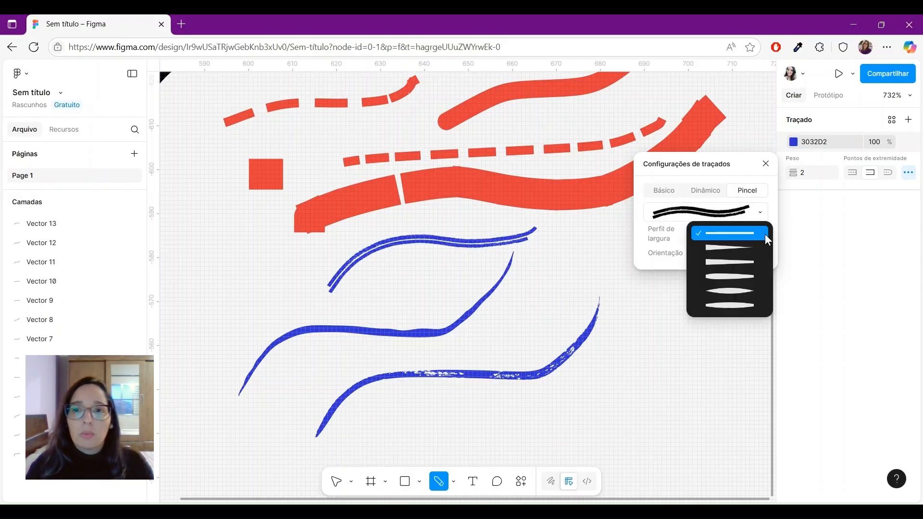
click(686, 221)
click(710, 195)
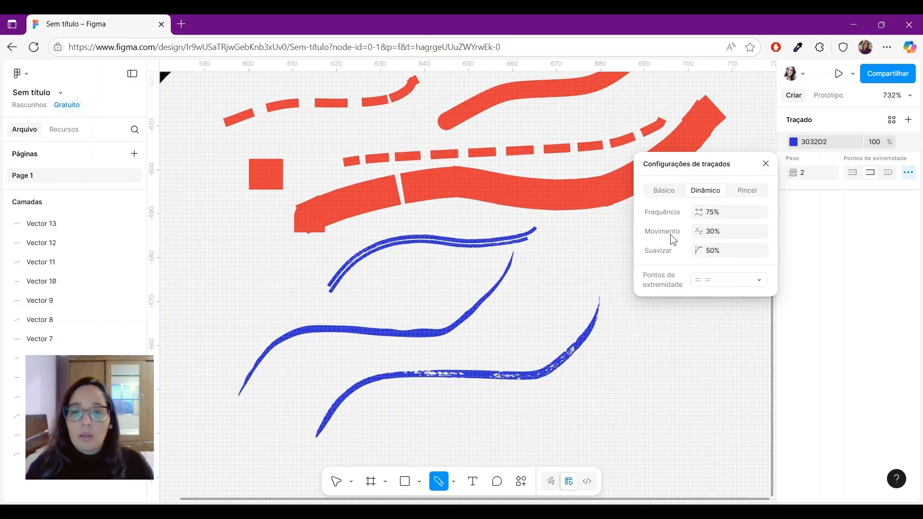
click(588, 385)
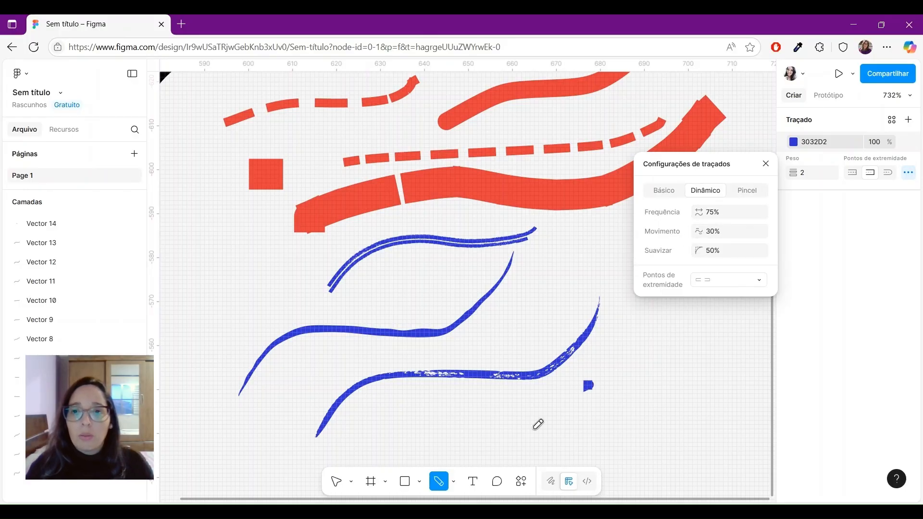
With the basic (Básico) solid stroke, draw a horizontal line about 70 long, a vertical line below it and a wavy curve beside that.
click(663, 190)
click(721, 212)
click(712, 196)
scroll(696, 316, down, 3)
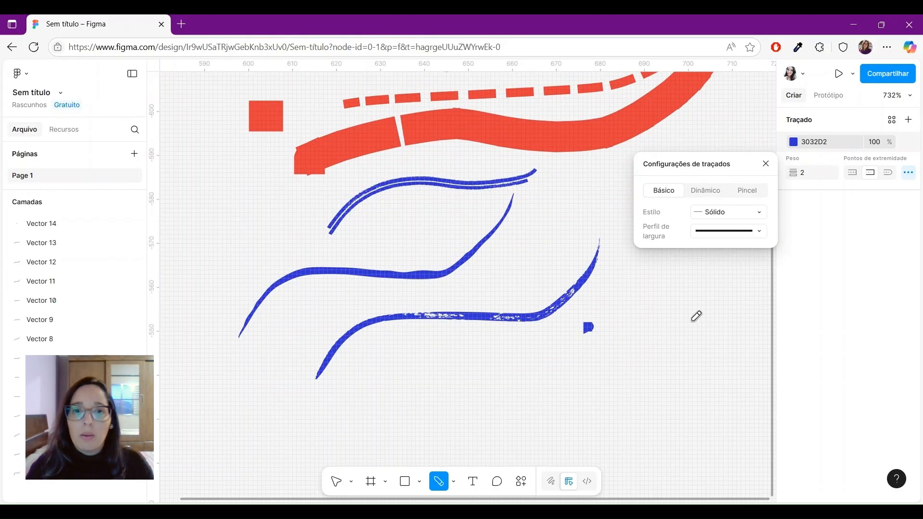
scroll(696, 316, down, 5)
scroll(332, 196, up, 1)
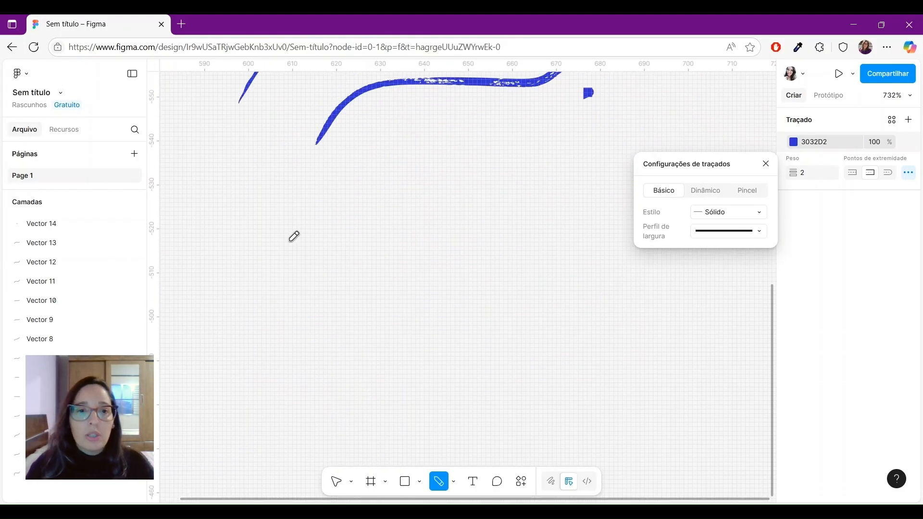
drag(290, 240, 558, 241)
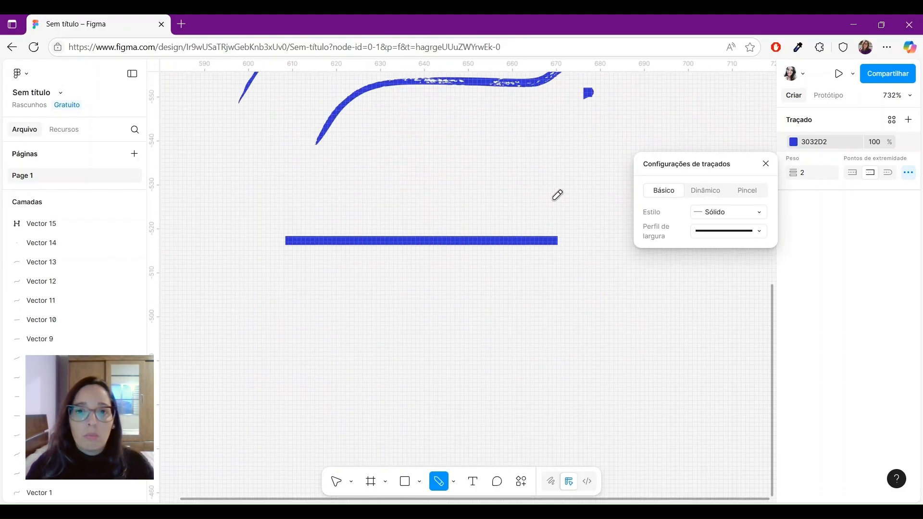
mouse_move(546, 320)
mouse_down()
mouse_move(552, 149)
mouse_move(535, 316)
mouse_move(547, 145)
mouse_move(554, 310)
mouse_move(563, 318)
mouse_move(568, 303)
mouse_move(518, 222)
mouse_move(549, 207)
mouse_move(555, 287)
mouse_move(600, 272)
mouse_move(569, 267)
mouse_move(507, 307)
mouse_move(508, 346)
mouse_up()
mouse_move(507, 257)
mouse_down()
mouse_move(512, 424)
mouse_move(528, 428)
mouse_move(518, 439)
mouse_up()
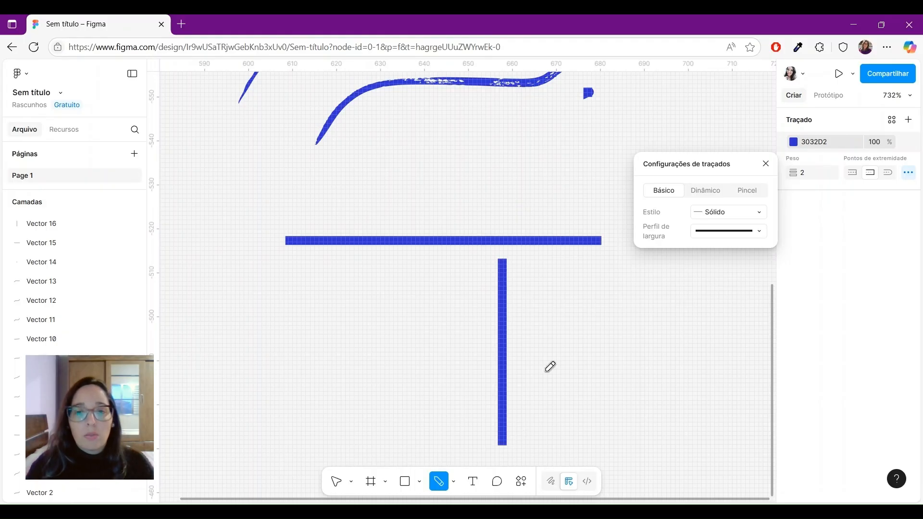
drag(560, 398, 734, 271)
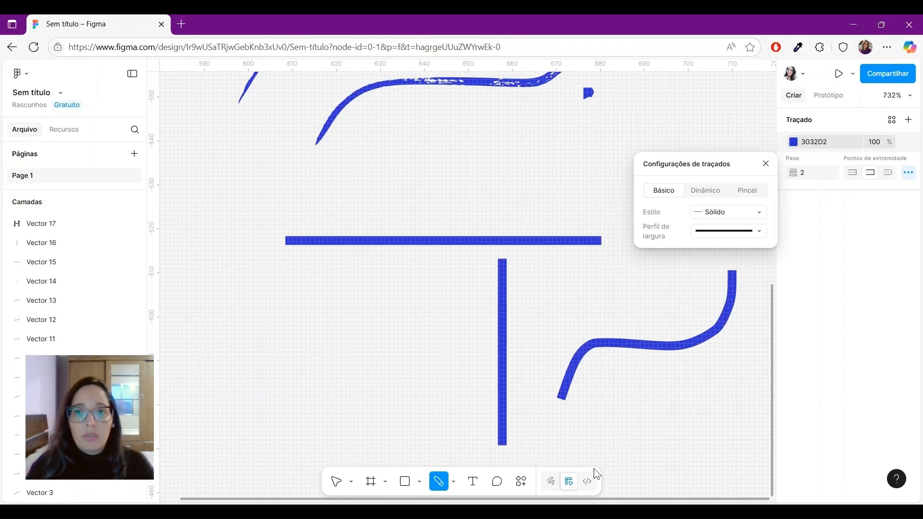
click(765, 164)
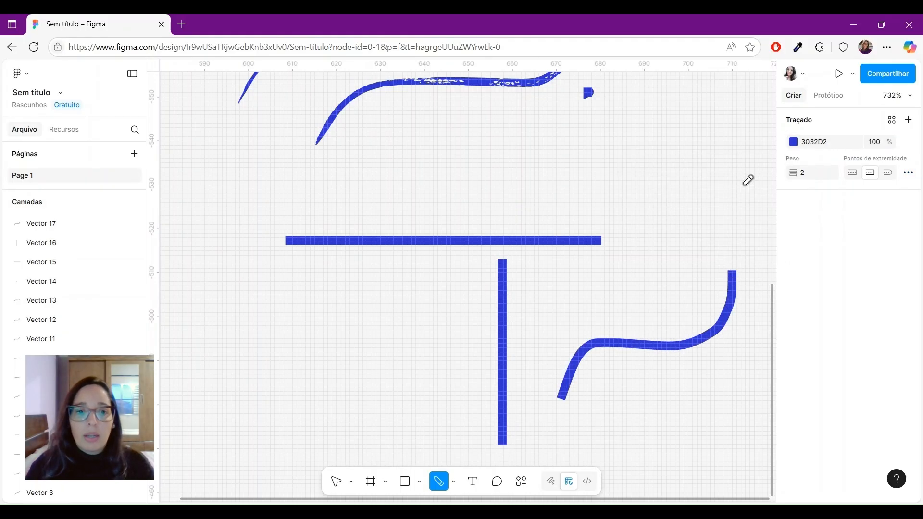
Give the blue horizontal line a triangular arrow (Seta triangular) start point and a reverse triangle (Triângulo reverso) end point.
click(337, 485)
click(461, 242)
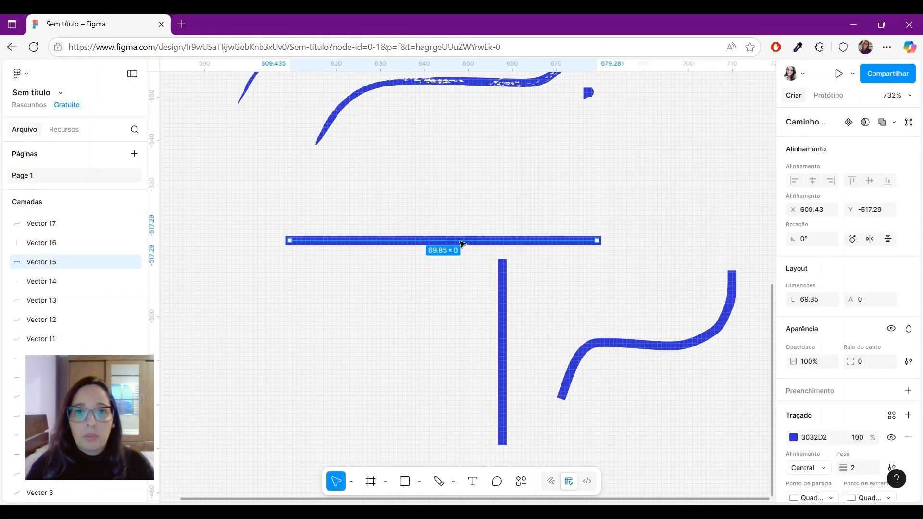
scroll(499, 242, up, 3)
scroll(880, 377, down, 2)
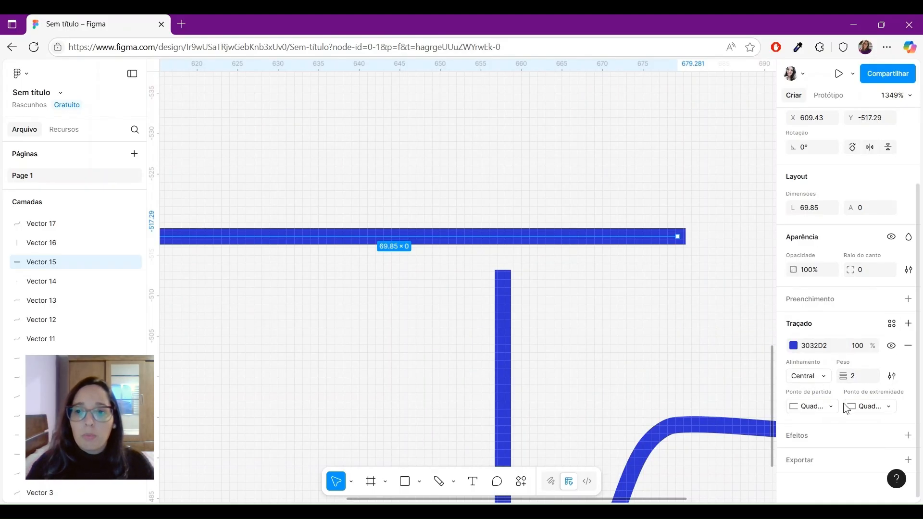
click(832, 407)
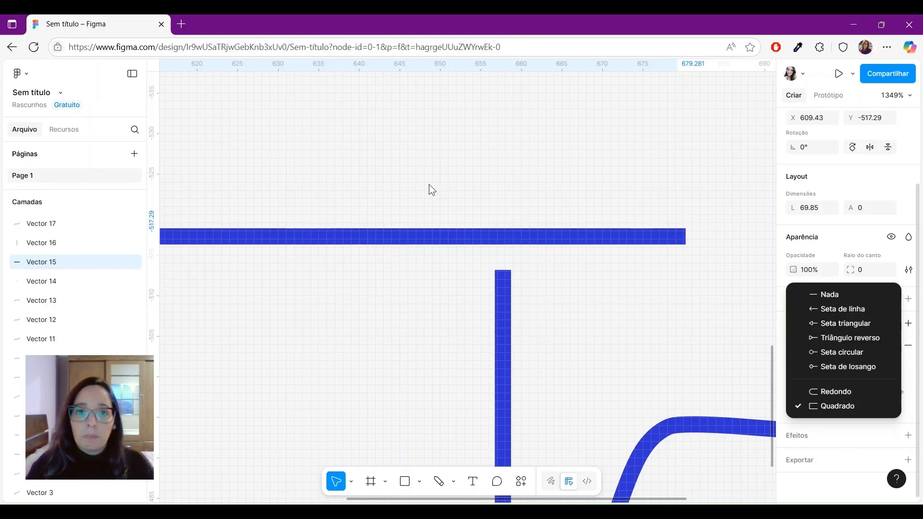
click(401, 156)
drag(342, 146, 462, 146)
scroll(462, 146, down, 2)
click(830, 408)
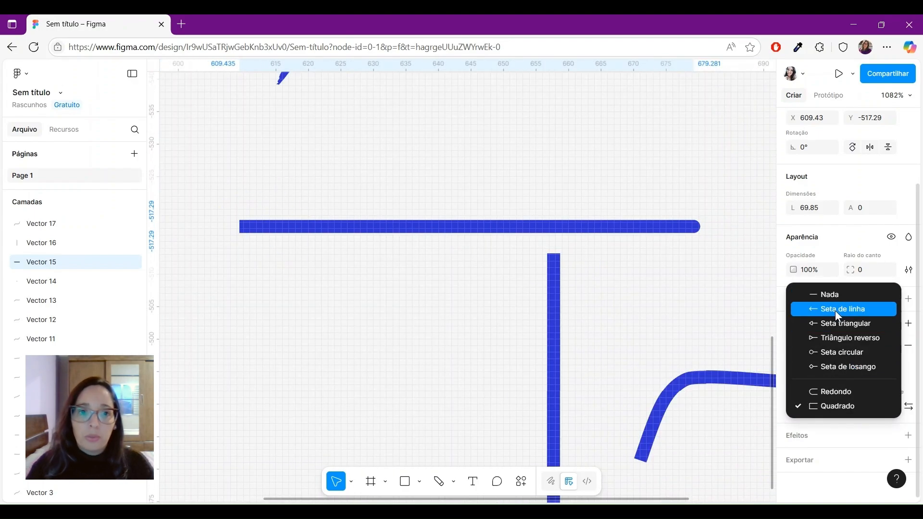
click(831, 323)
click(890, 407)
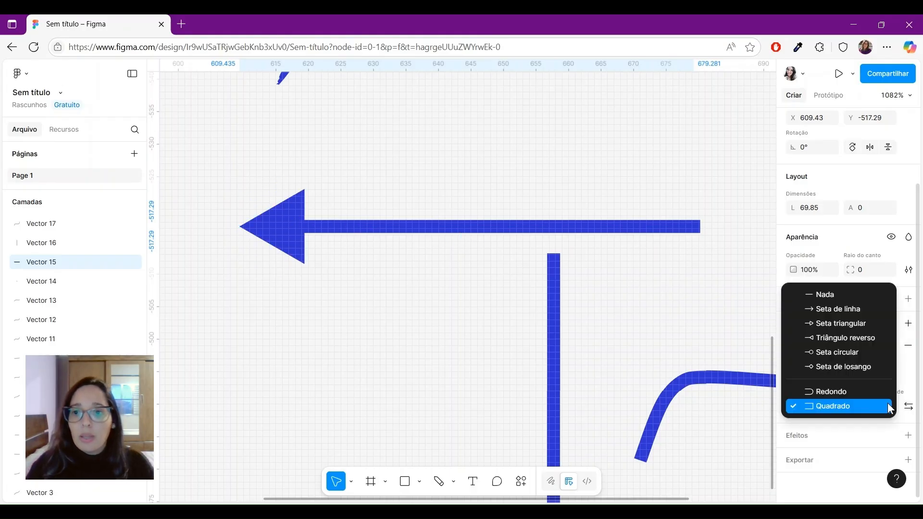
click(873, 344)
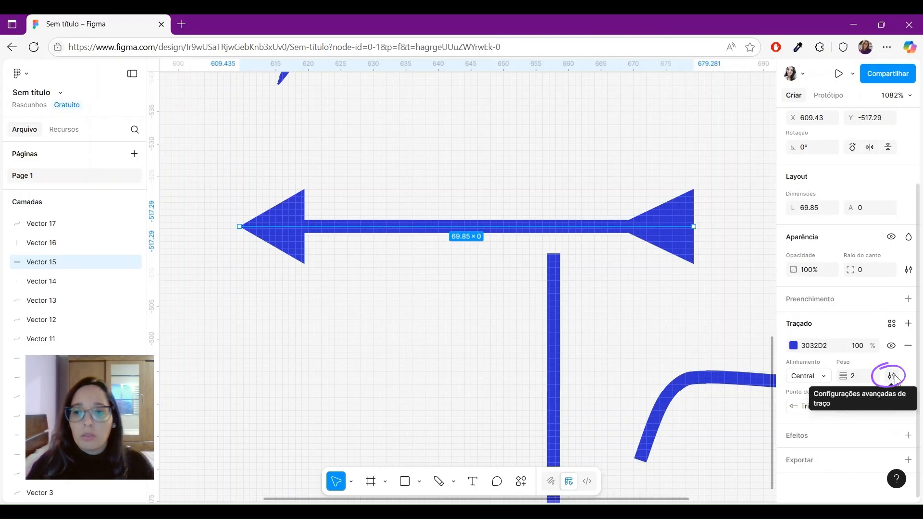
Make the arrow line's stroke dynamic (Dinâmico) with frequency 84%, movement (Movimento) 20% and smoothing (Suavizar) 13%.
click(892, 376)
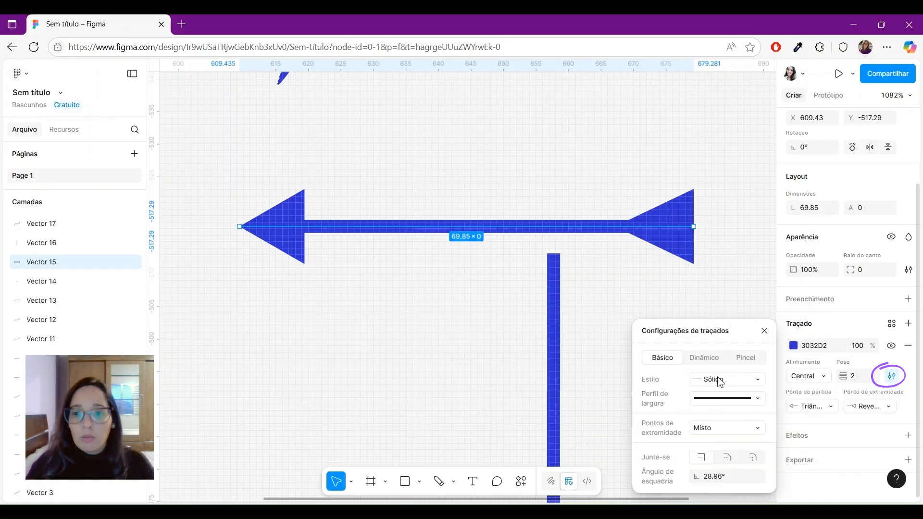
click(704, 358)
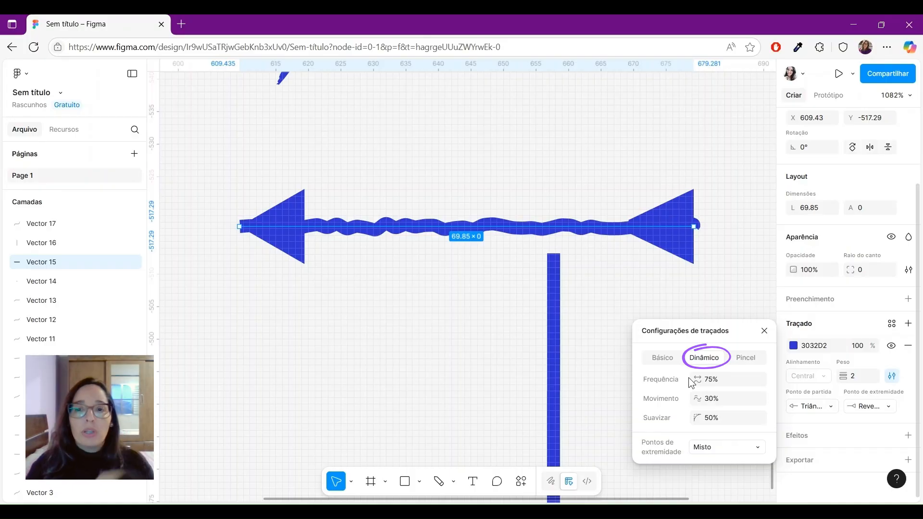
drag(698, 399, 713, 373)
mouse_move(693, 416)
mouse_down()
mouse_move(761, 409)
mouse_move(644, 409)
mouse_up()
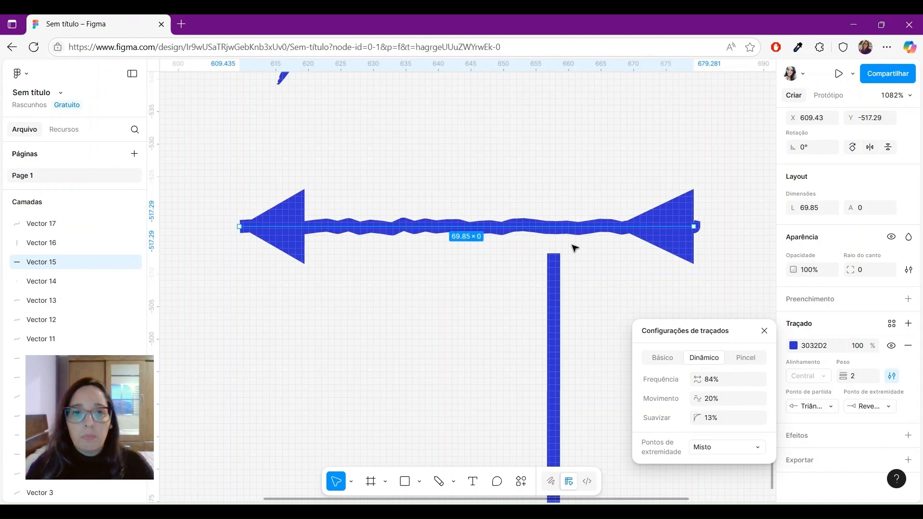
Raise the arrow line's dynamic stroke smoothing (Suavizar) to 100% and close the stroke settings.
scroll(612, 282, up, 10)
scroll(363, 209, up, 3)
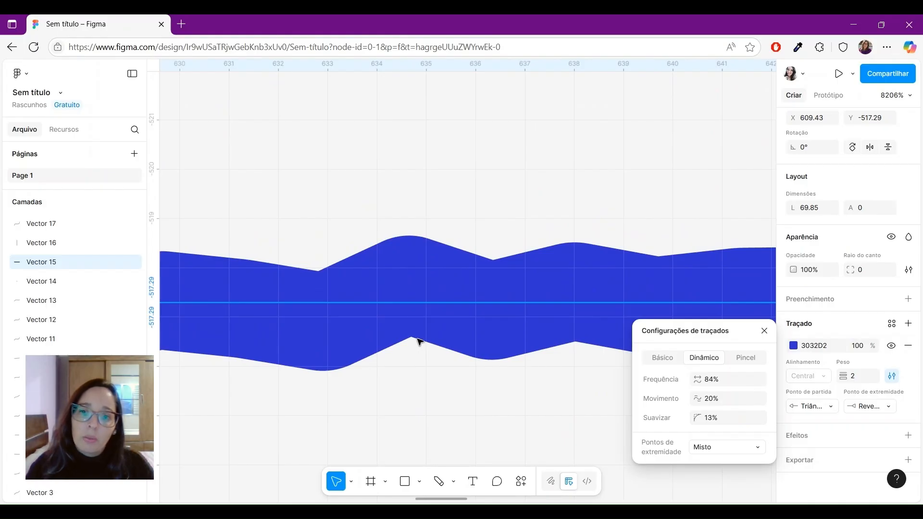
mouse_move(693, 419)
mouse_down()
mouse_move(763, 410)
mouse_move(841, 380)
mouse_up()
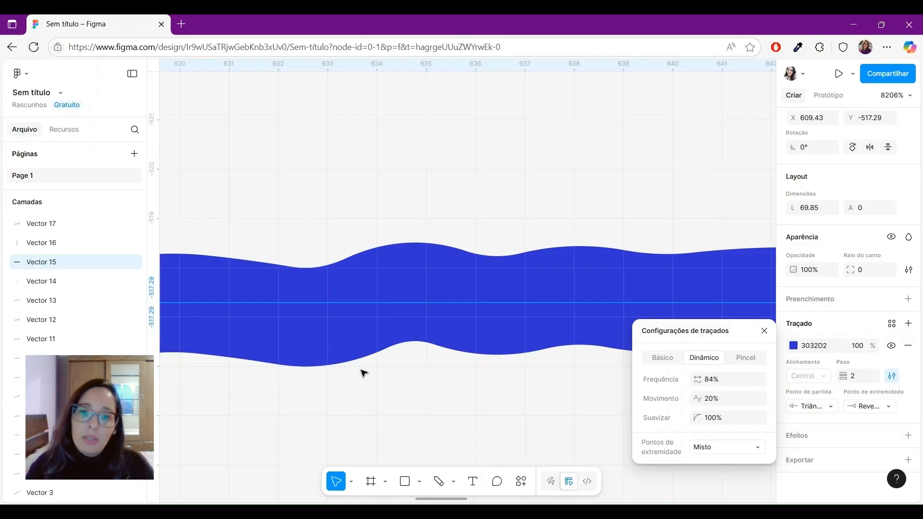
click(764, 332)
scroll(620, 259, down, 10)
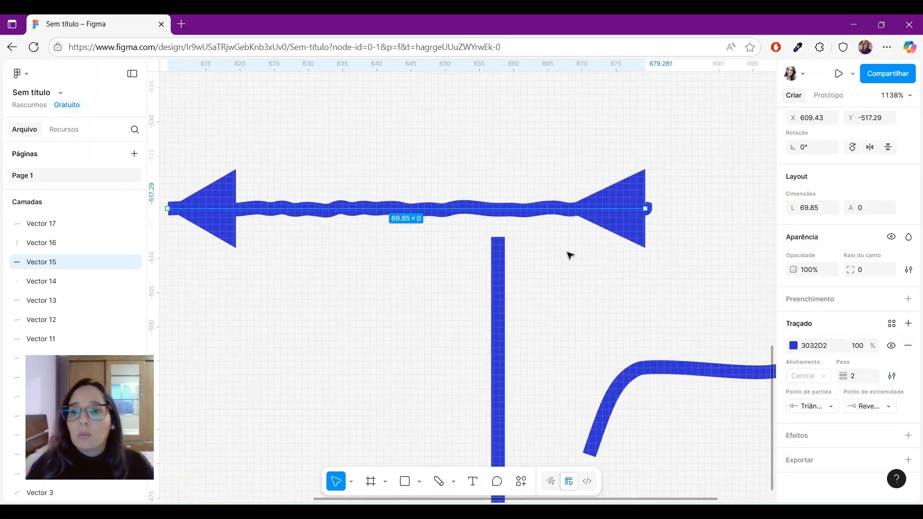
scroll(892, 416, up, 1)
scroll(894, 412, down, 1)
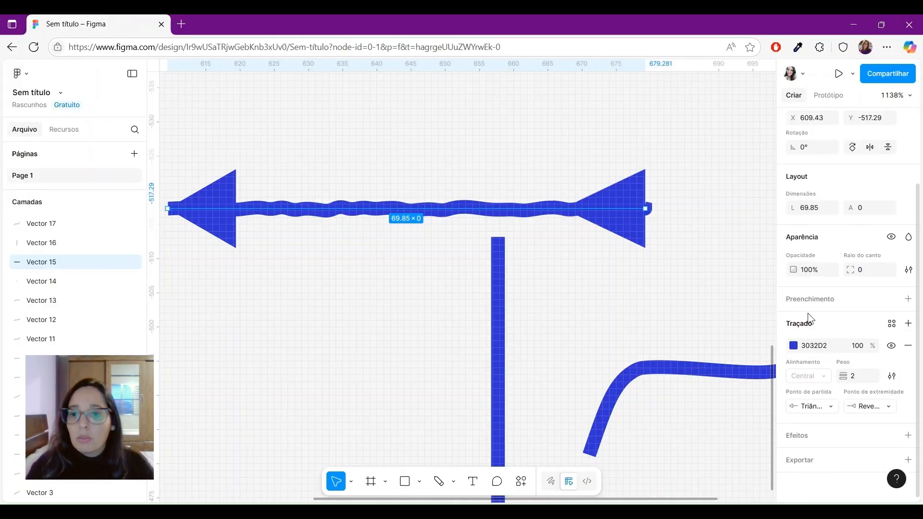